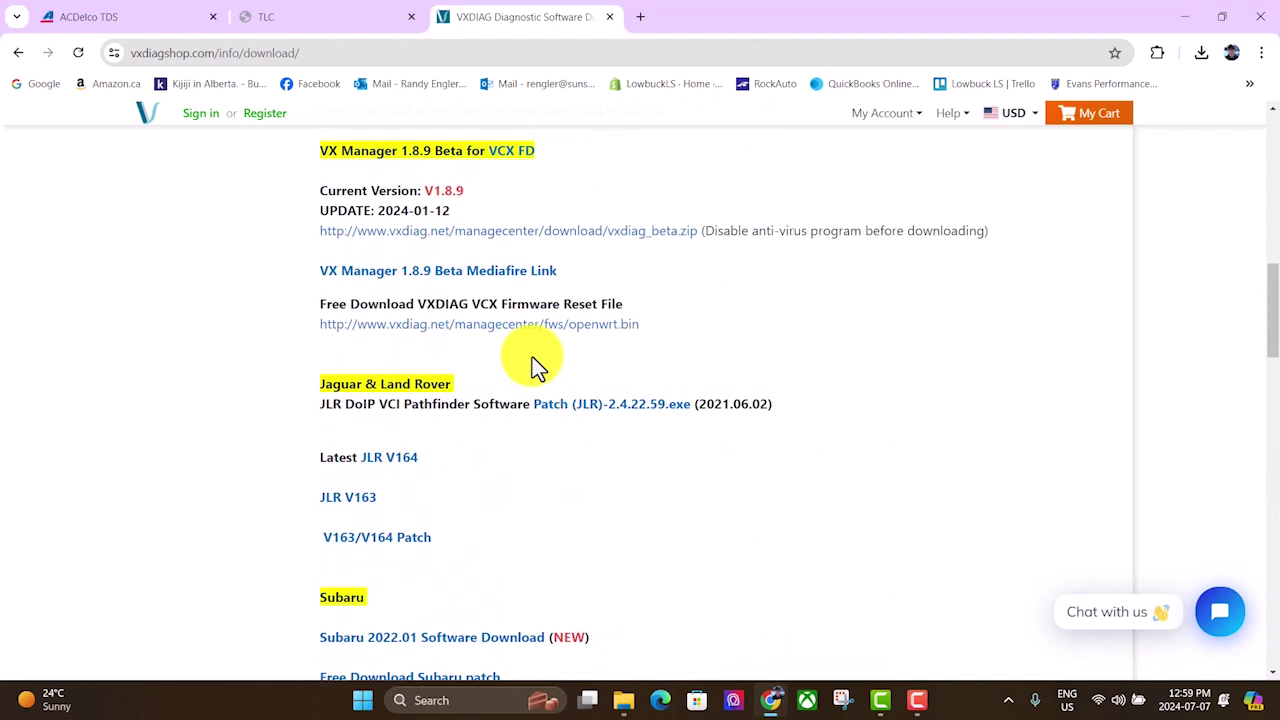
# - Download vxdiag.zip for VX Manager V1.8.9 Build 0601 from its listed link and keep the flagged file
pyautogui.scroll(2, 534, 360)
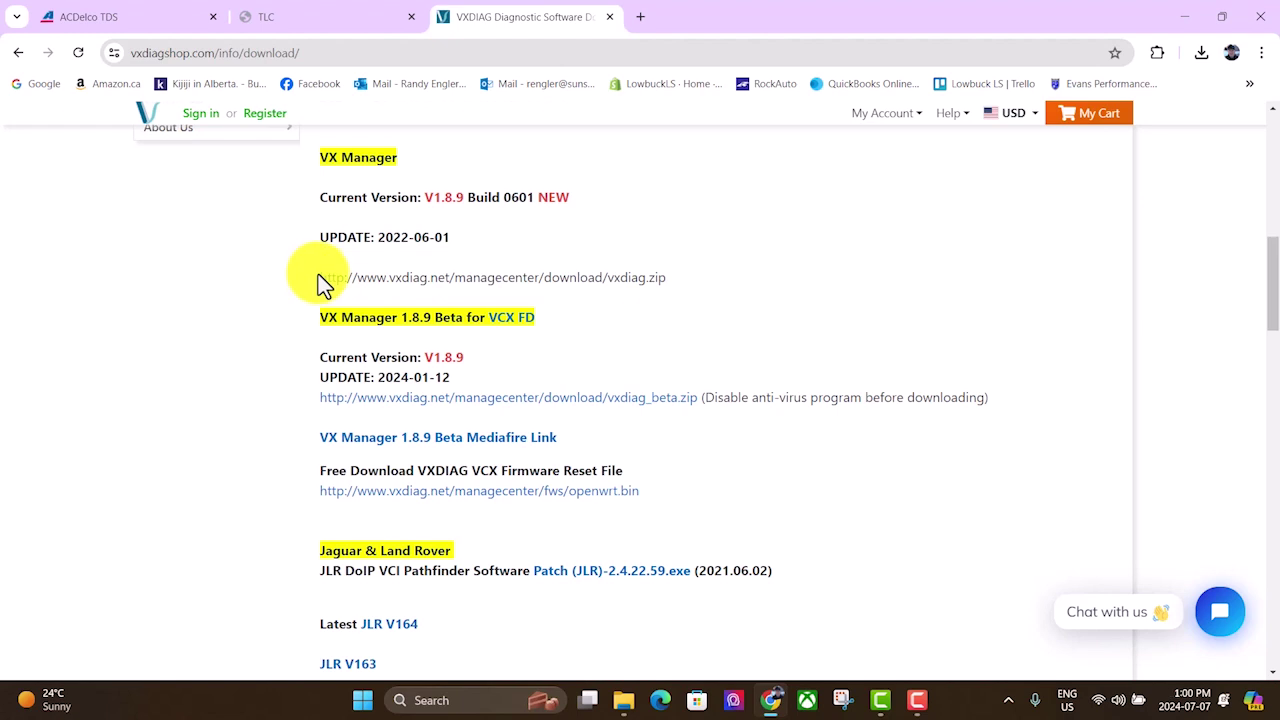
pyautogui.moveTo(320, 278); pyautogui.dragTo(667, 281)
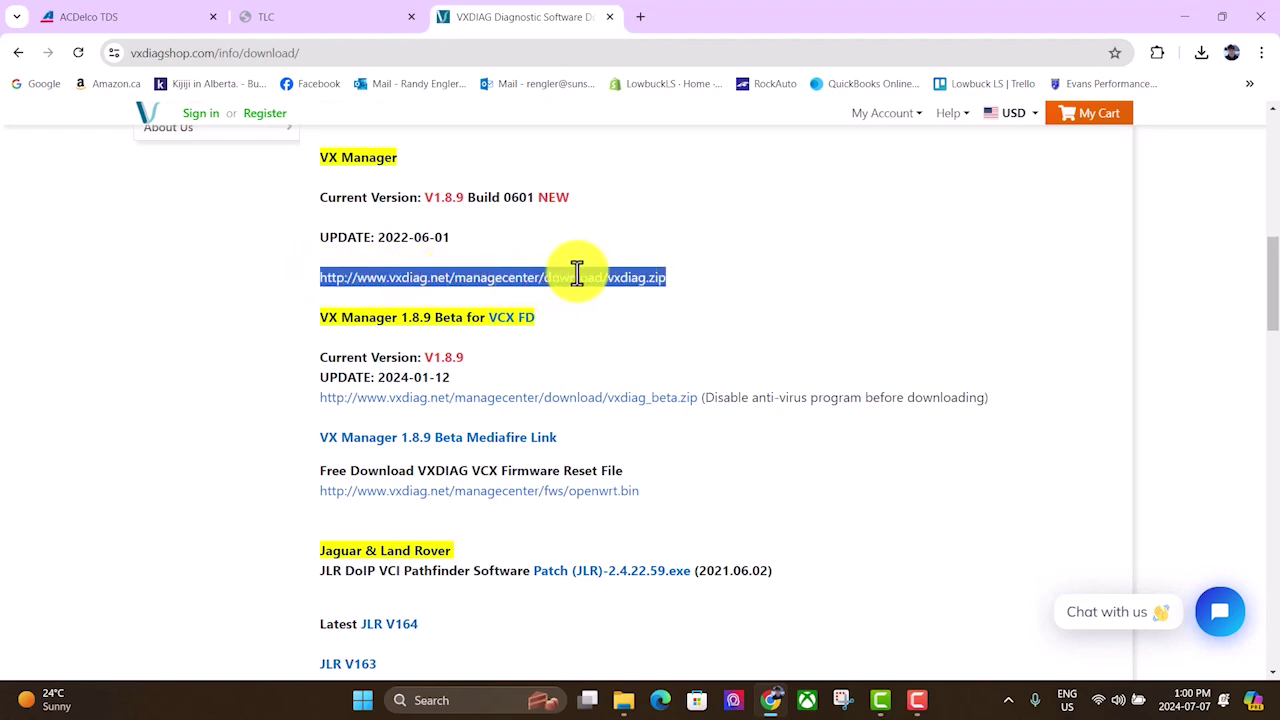
pyautogui.rightClick(535, 283)
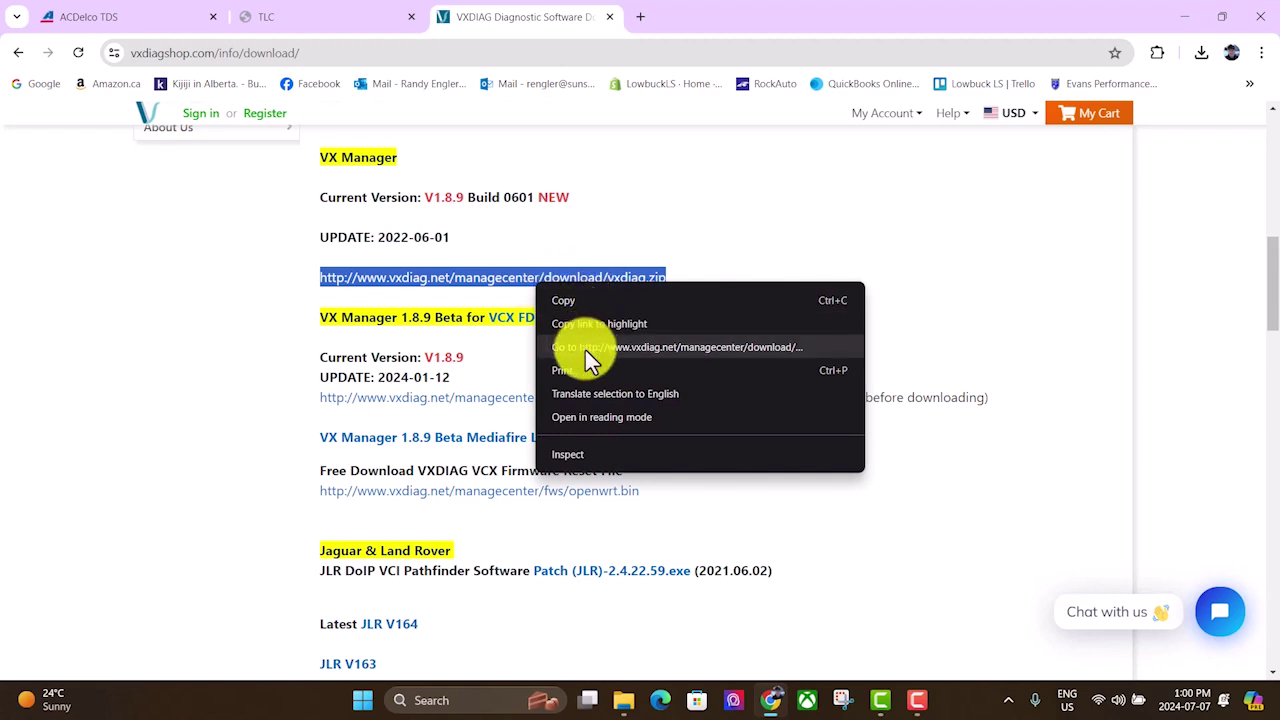
pyautogui.click(649, 351)
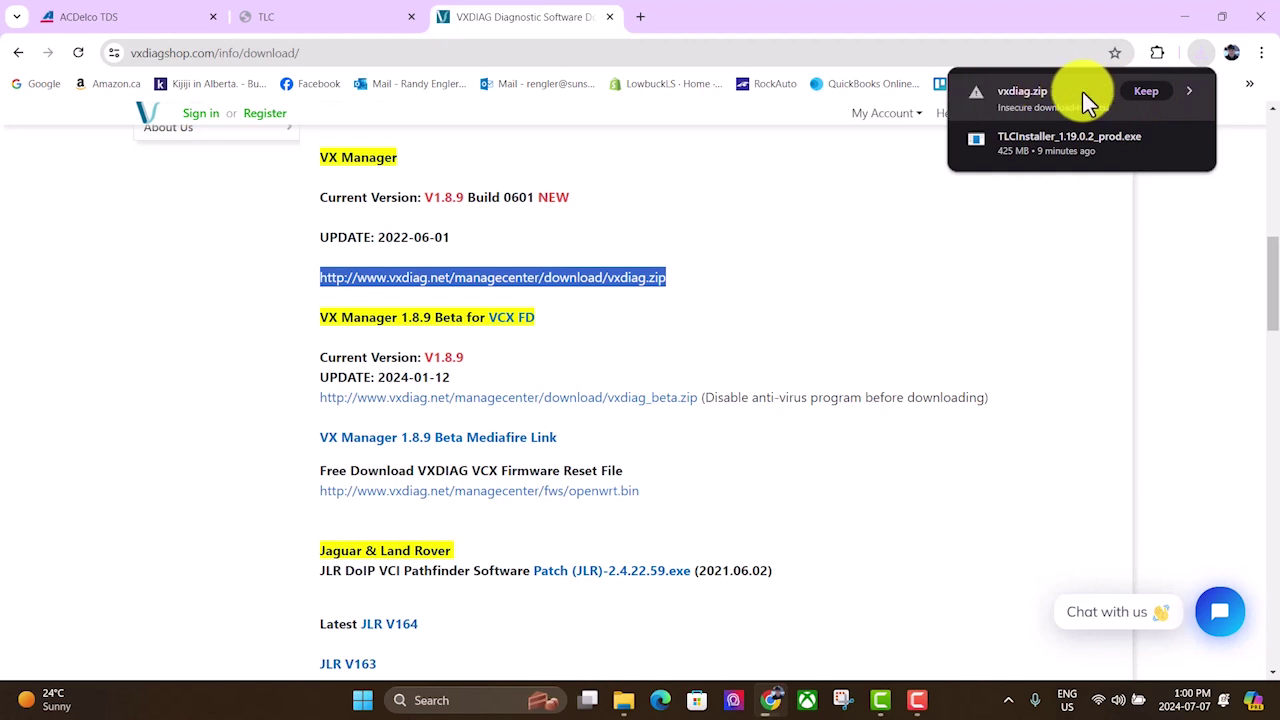
pyautogui.click(1148, 92)
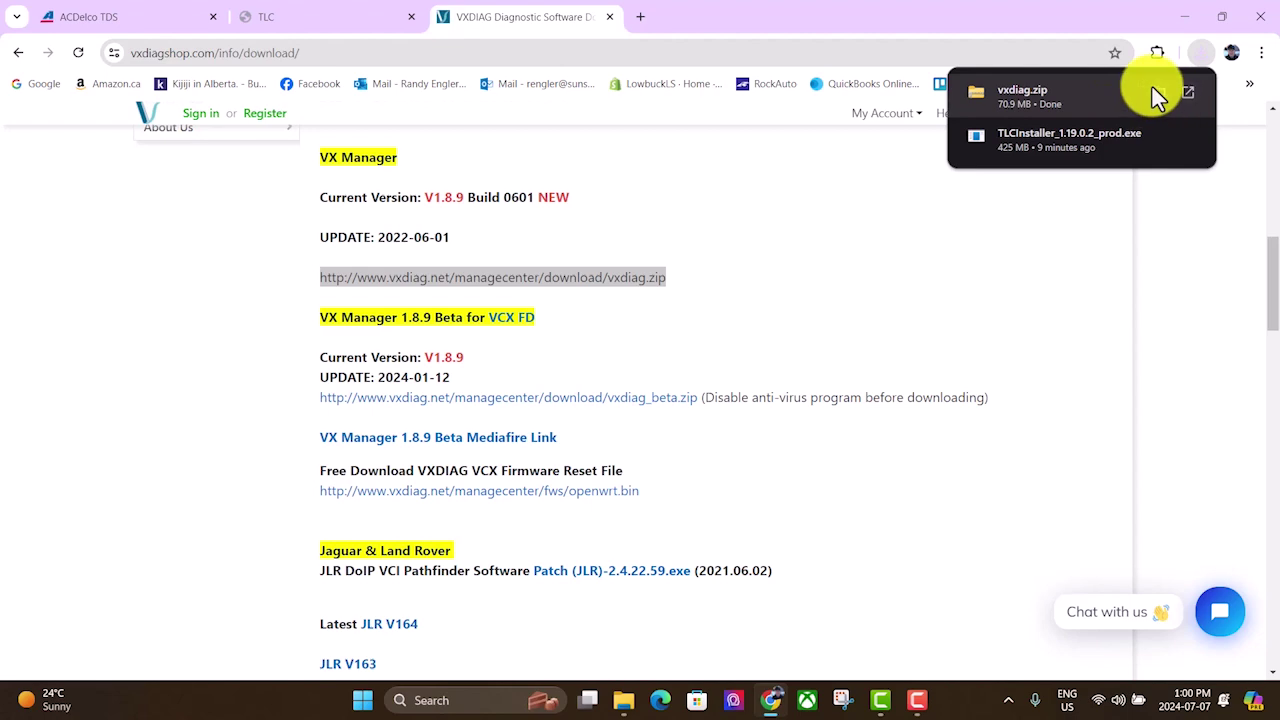
# - Show the downloaded vxdiag archive in its folder and extract all its contents
pyautogui.click(1157, 92)
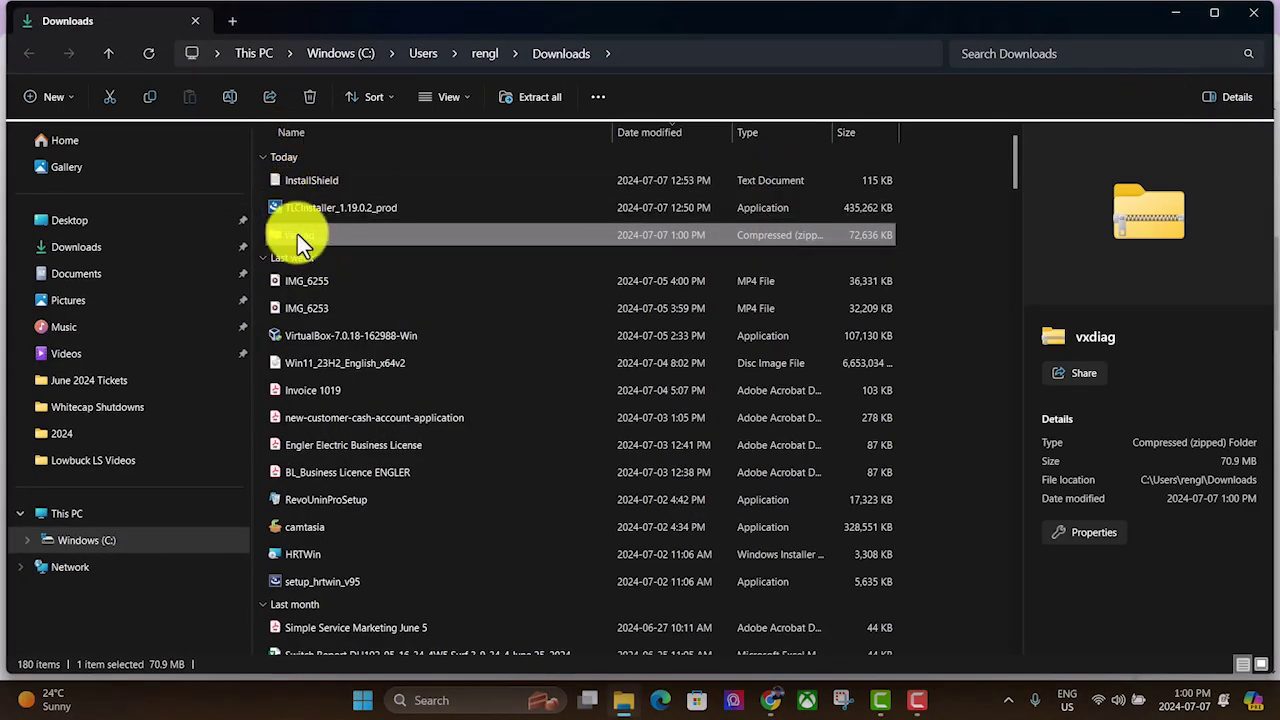
pyautogui.rightClick(297, 234)
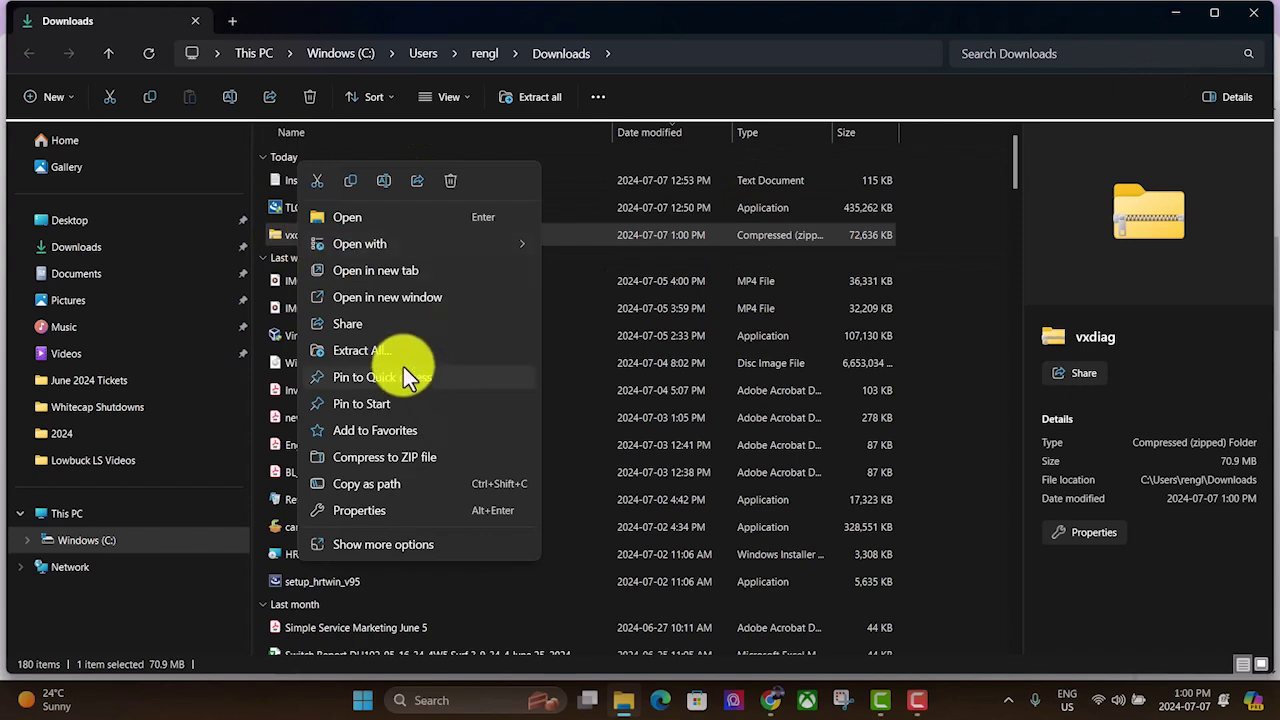
pyautogui.click(372, 349)
pyautogui.click(772, 517)
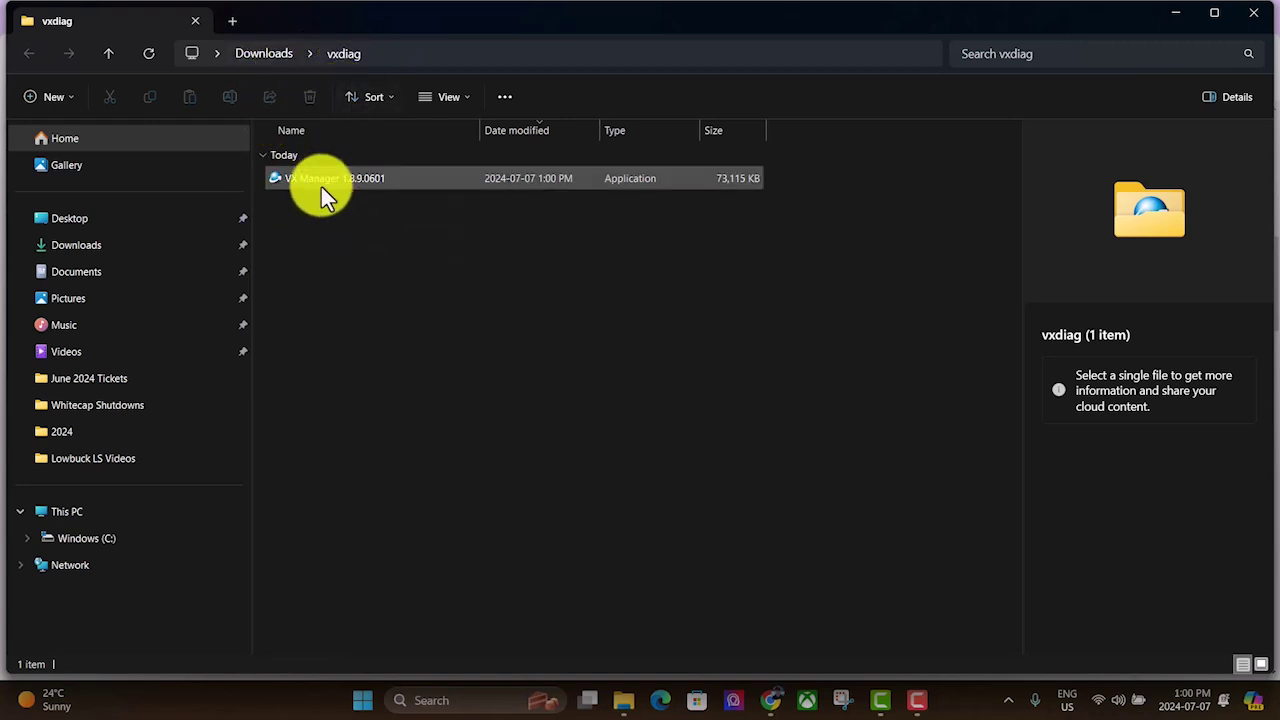
# - Install VX Manager 1.8.9.0601 with the PASSTHRU - J2534 component and finish setup without opening the website
pyautogui.doubleClick(313, 181)
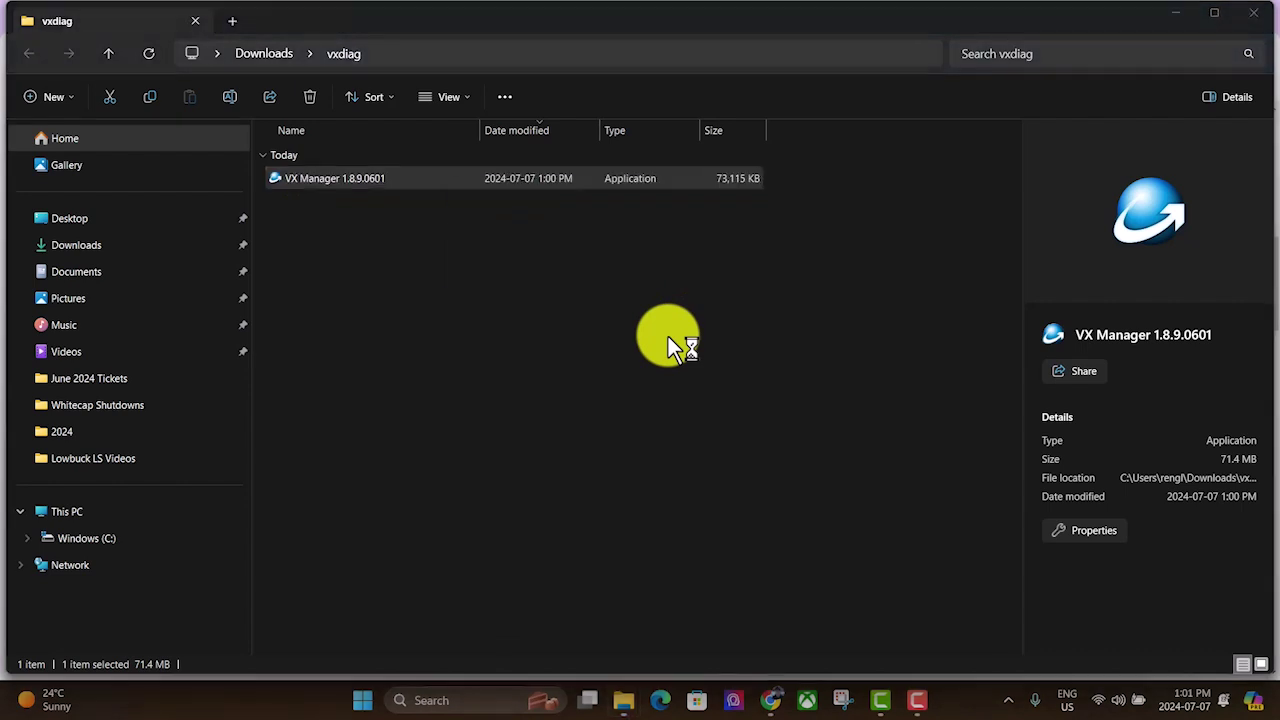
pyautogui.click(728, 480)
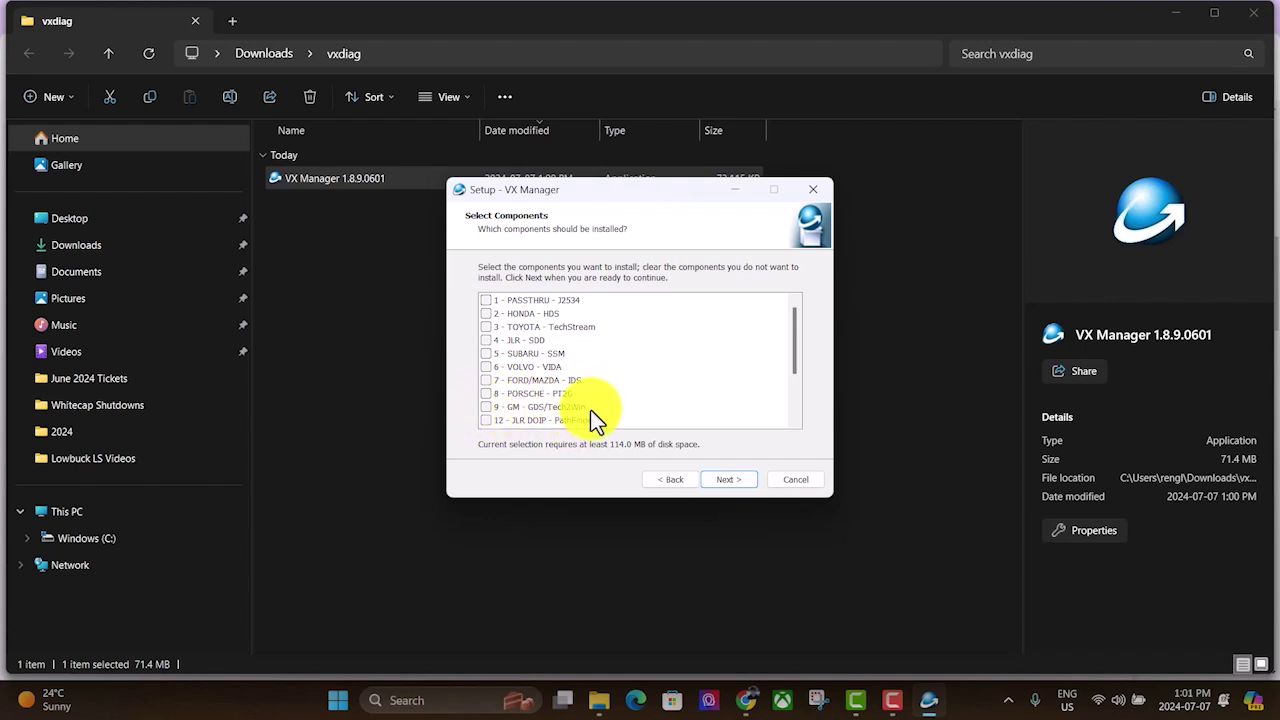
pyautogui.click(487, 302)
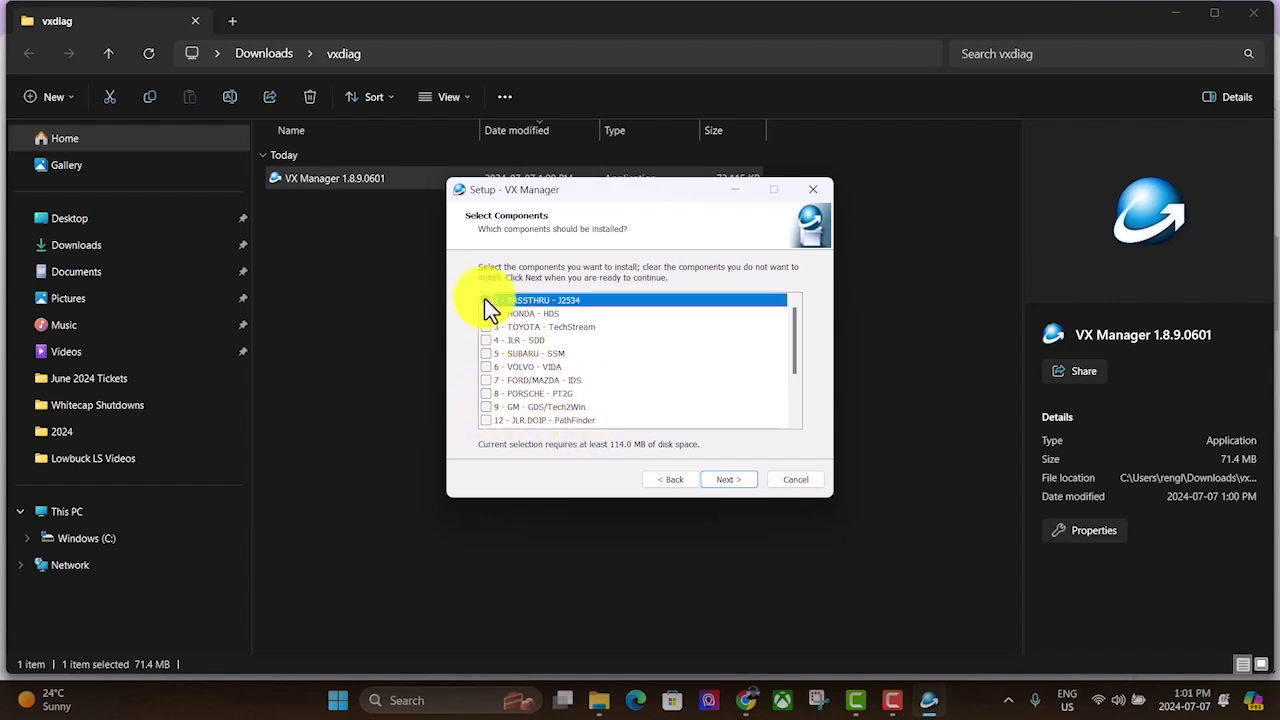
pyautogui.click(487, 301)
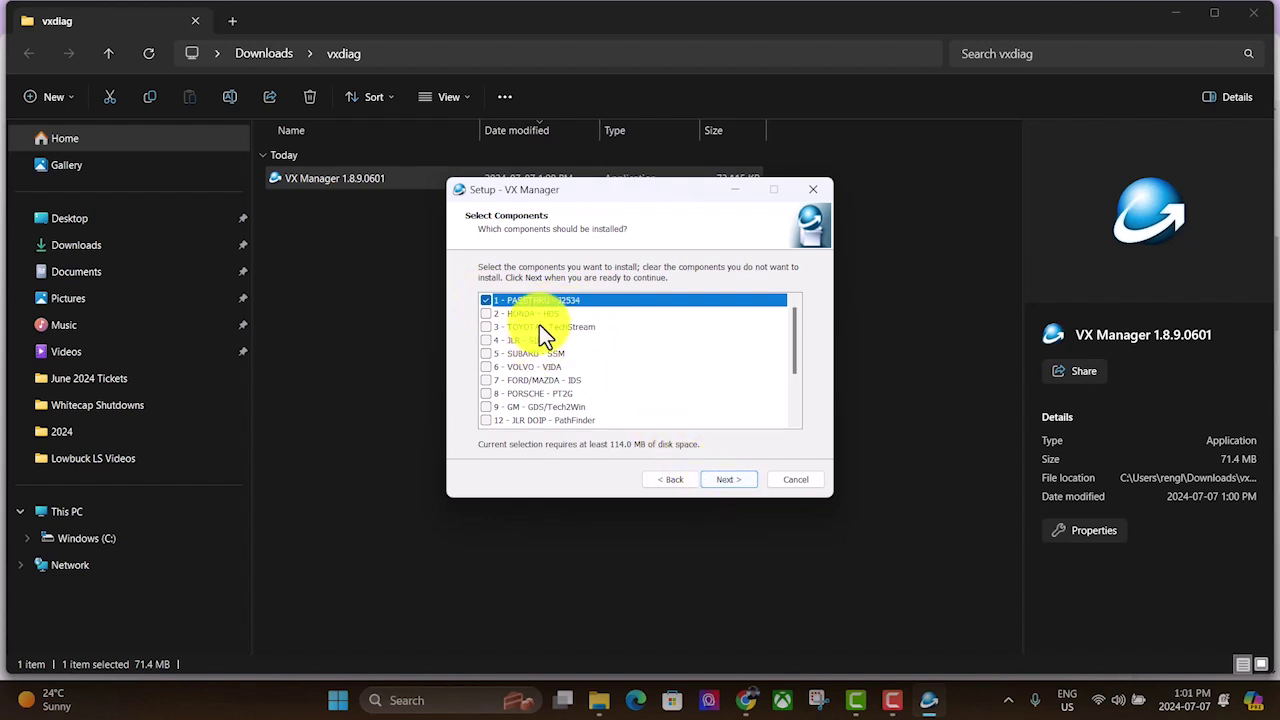
pyautogui.click(721, 478)
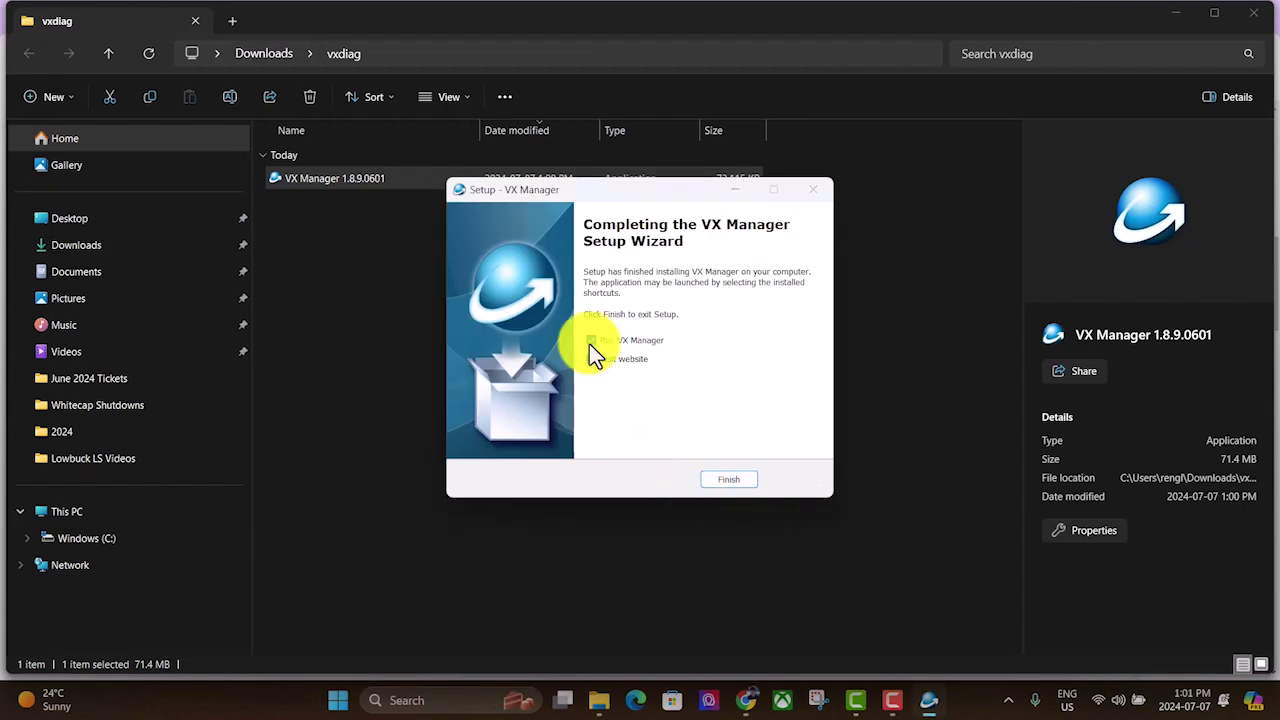
pyautogui.click(591, 359)
pyautogui.click(725, 481)
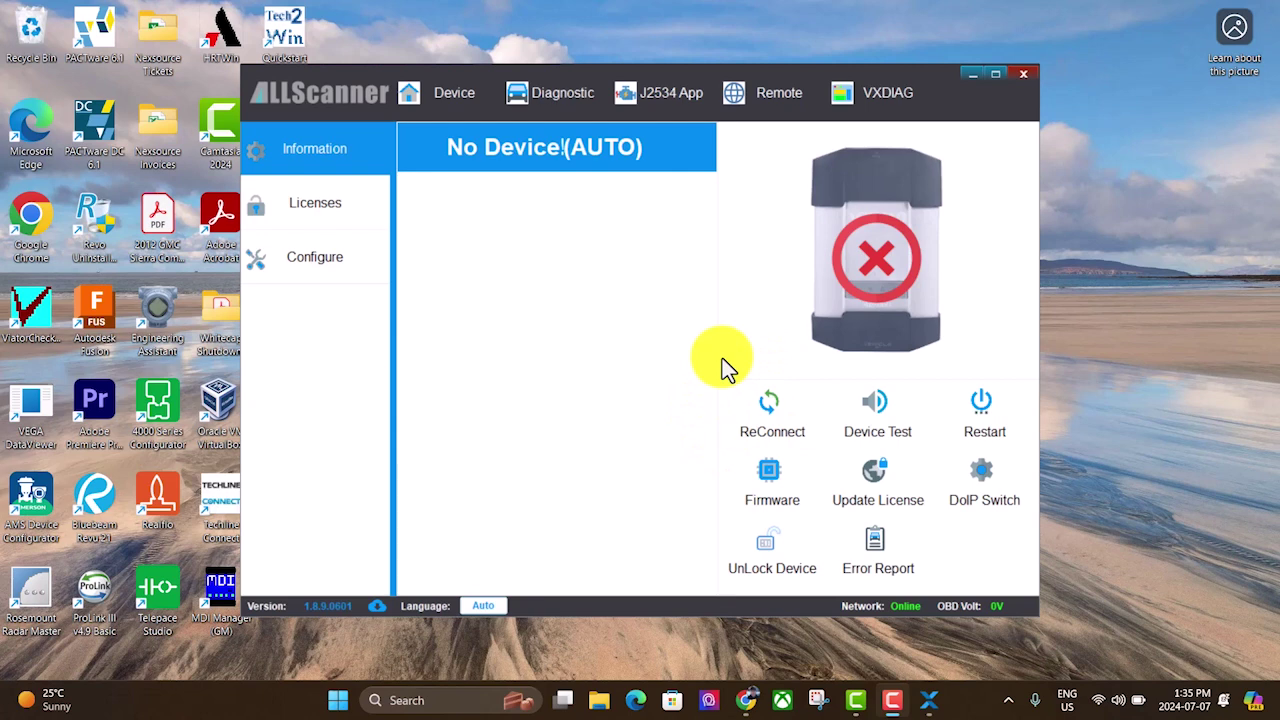
# - Reconnect the VXDIAG device in VX Manager, check its licenses, and return to the device information
pyautogui.click(772, 412)
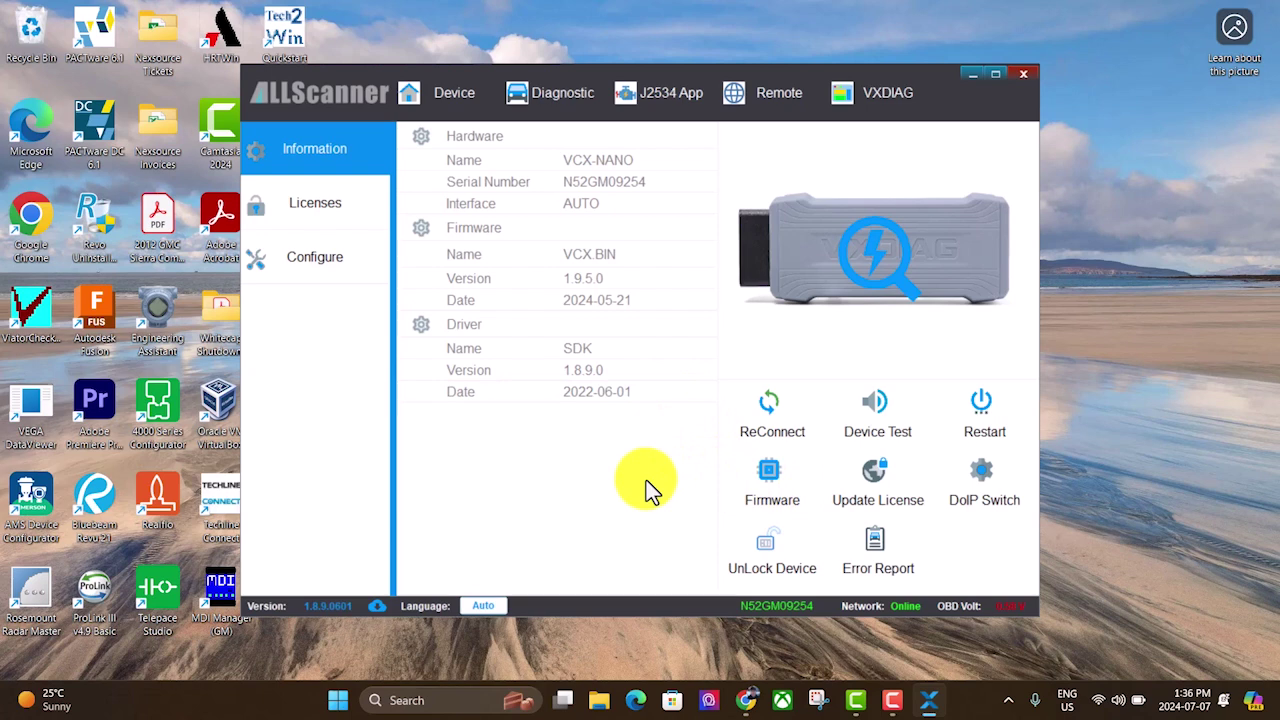
pyautogui.click(330, 206)
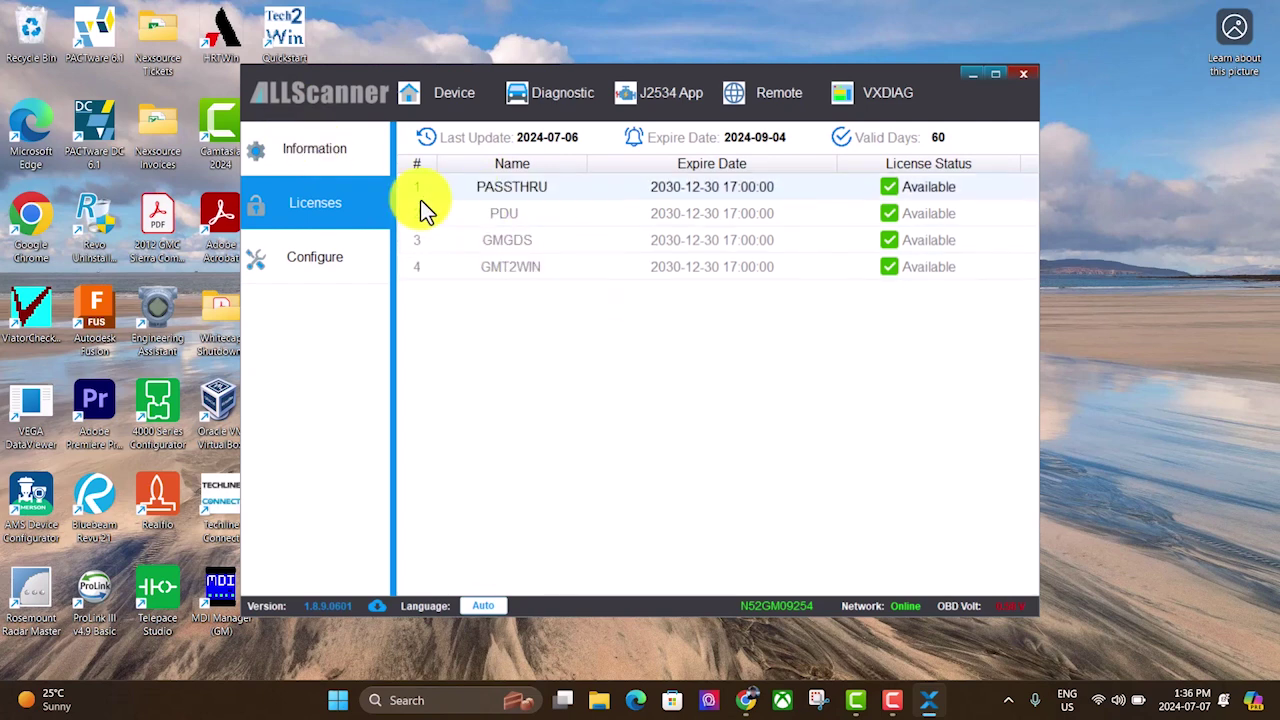
pyautogui.click(322, 152)
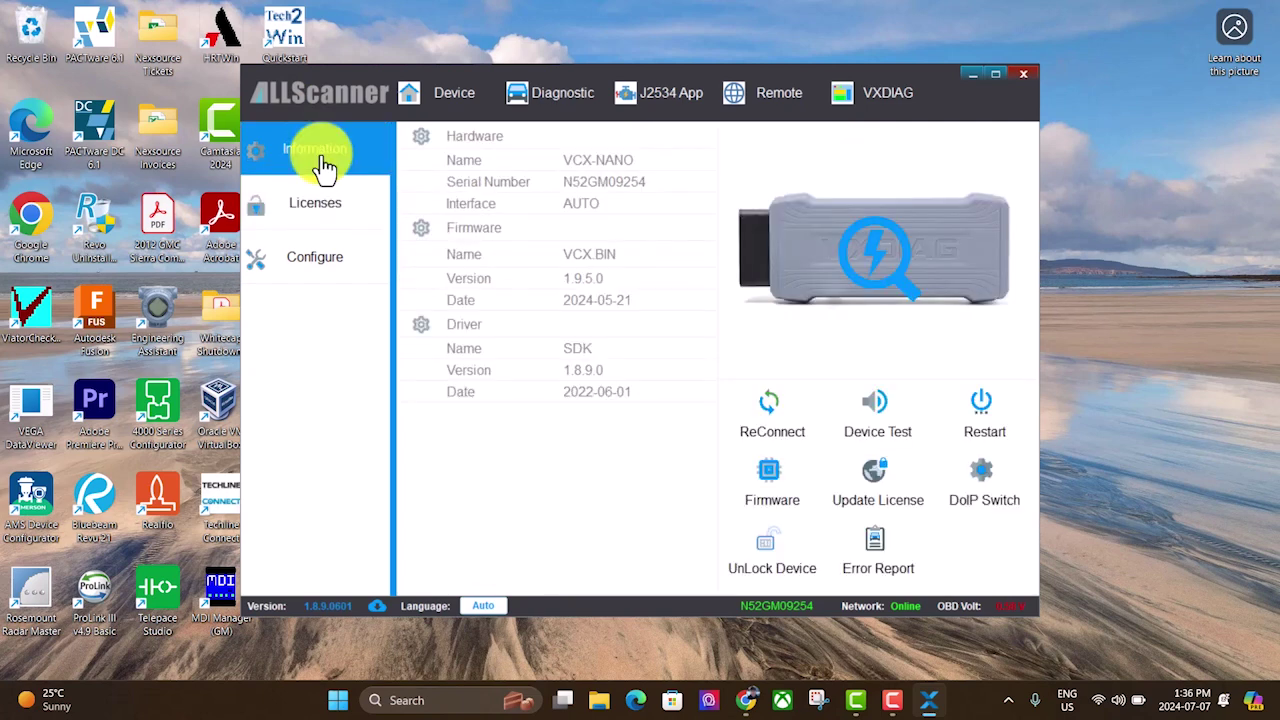
# - Update the PASSTHRU diagnostic driver to version 04.04.240321 and close VX Manager
pyautogui.click(532, 104)
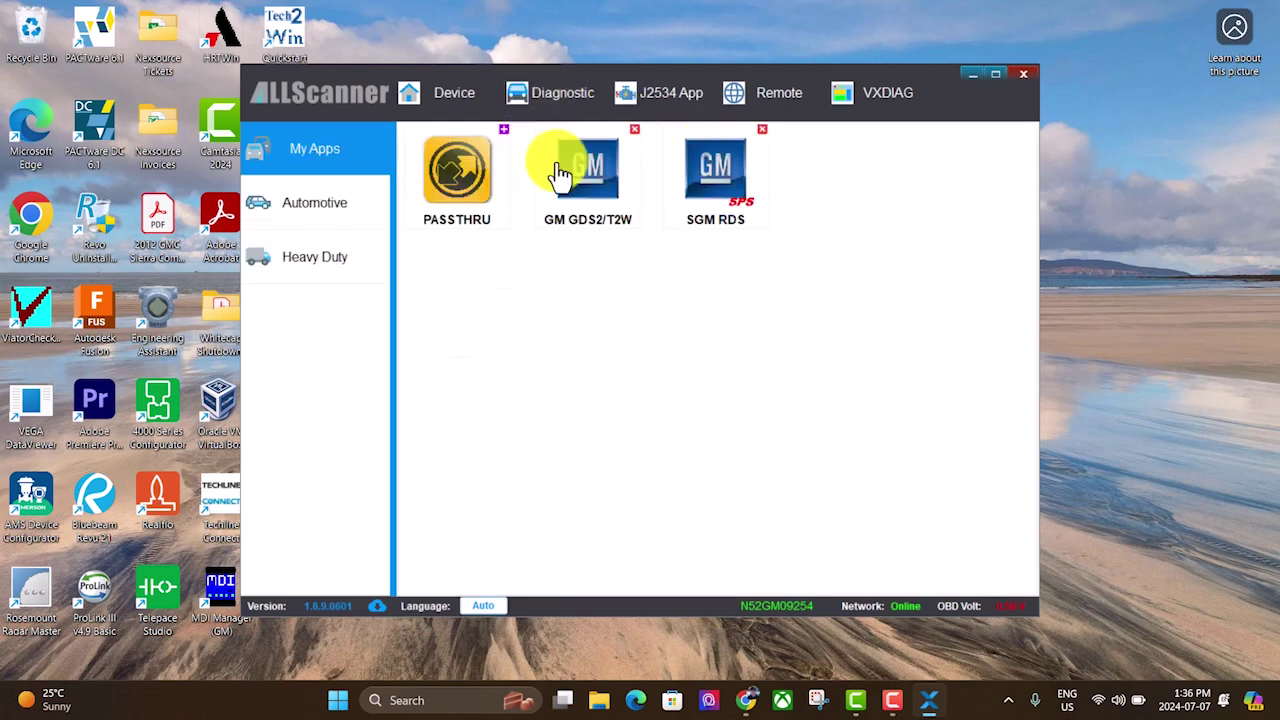
pyautogui.click(467, 175)
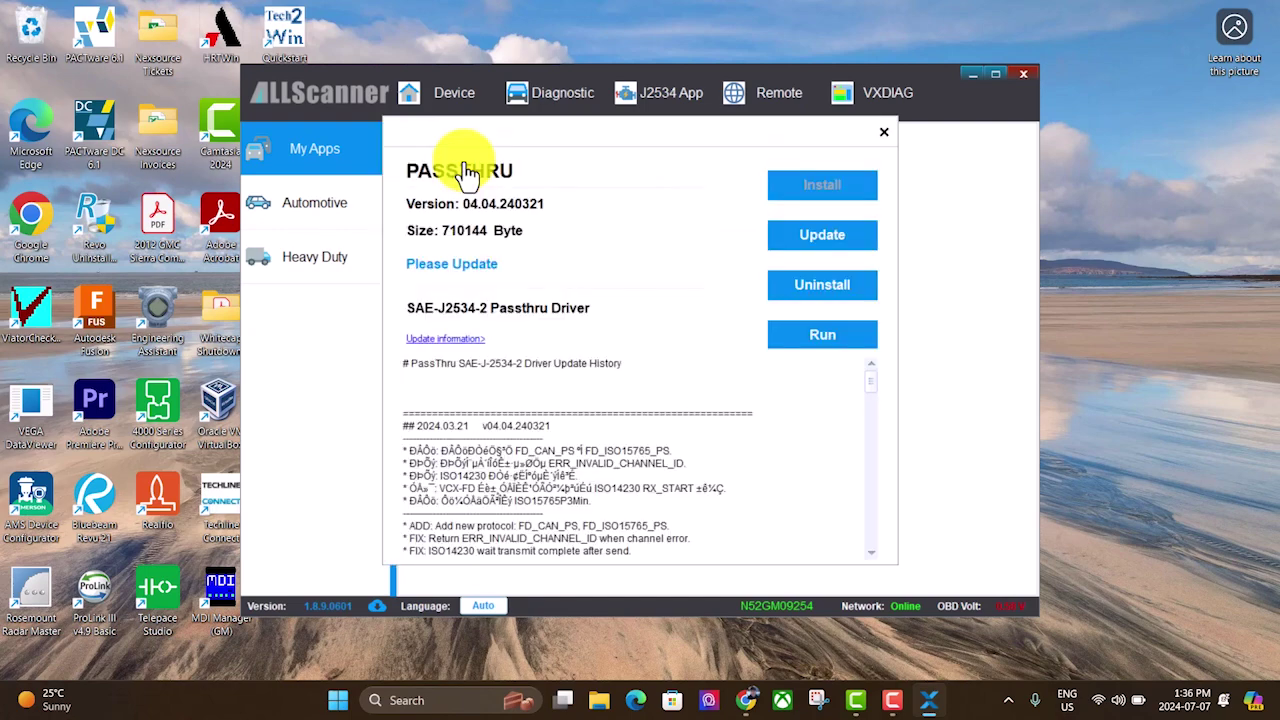
pyautogui.click(823, 240)
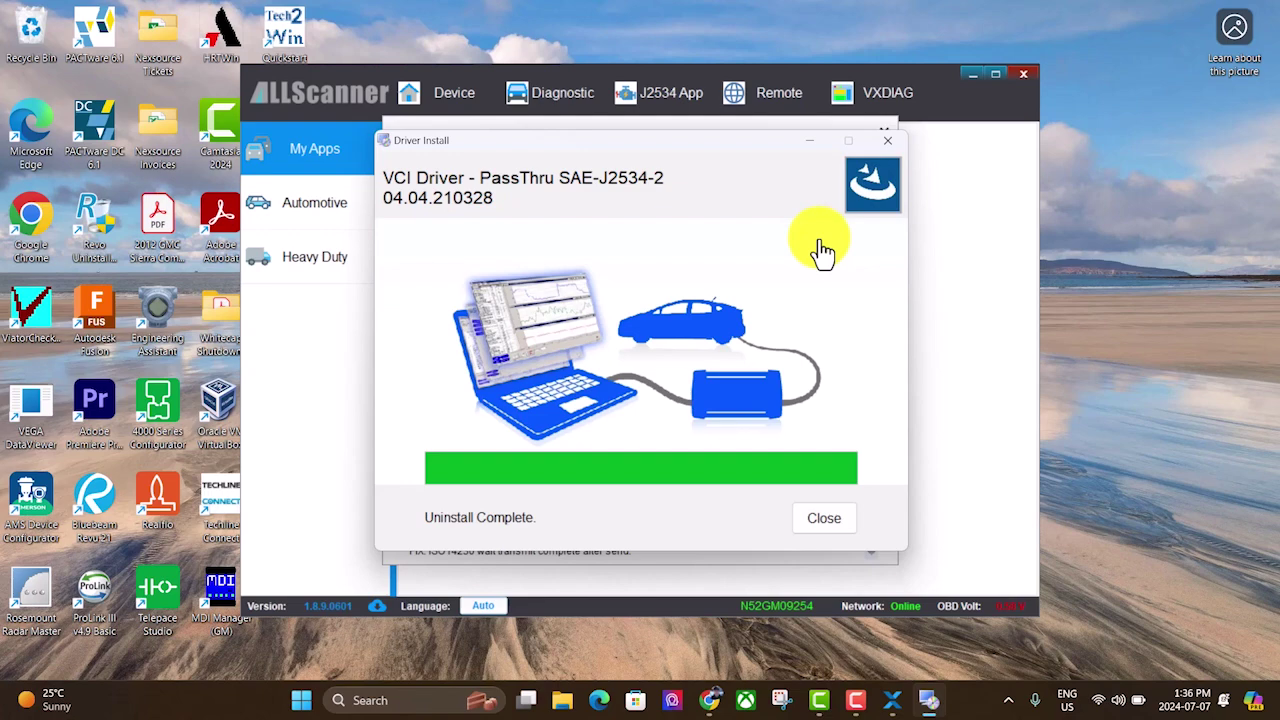
pyautogui.click(826, 520)
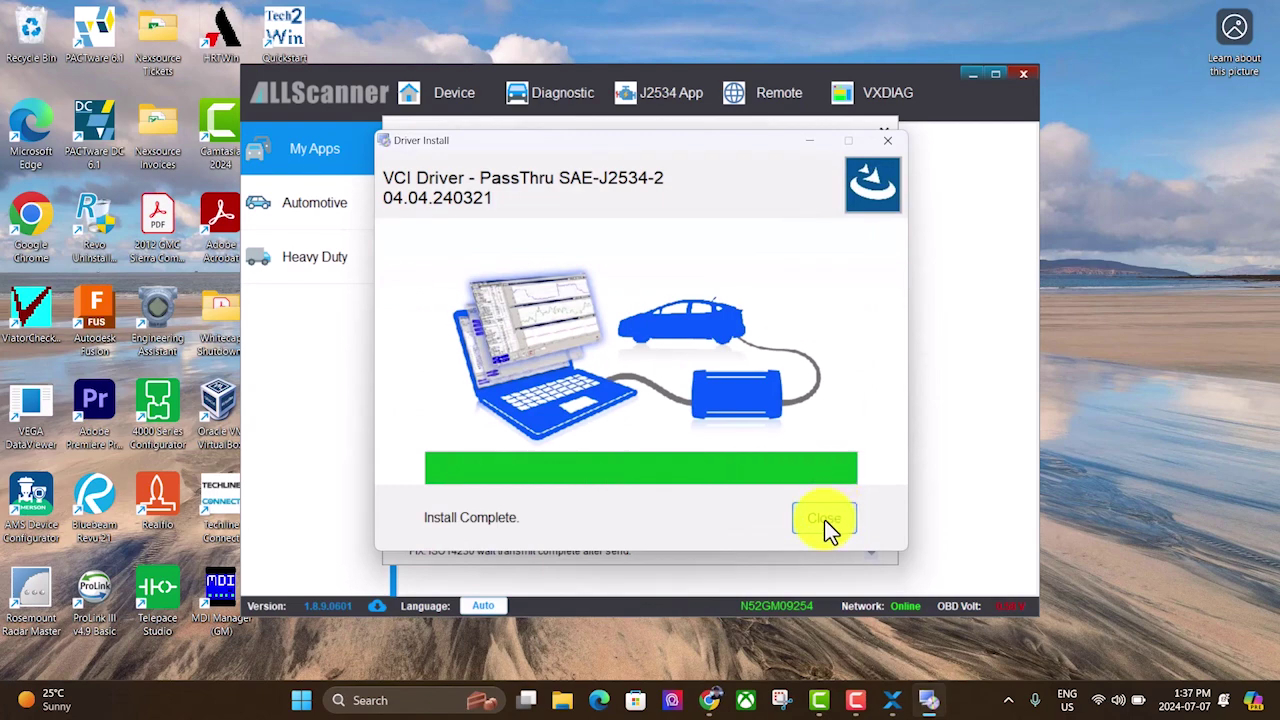
pyautogui.click(824, 519)
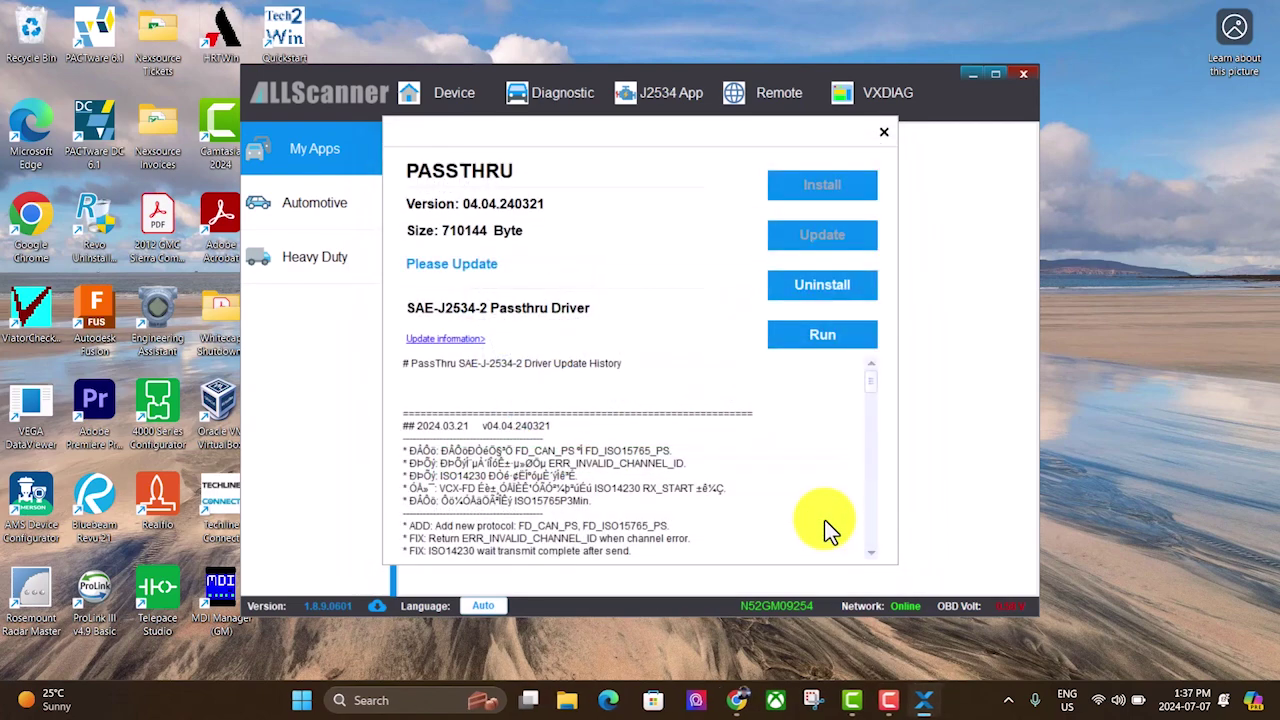
pyautogui.click(884, 134)
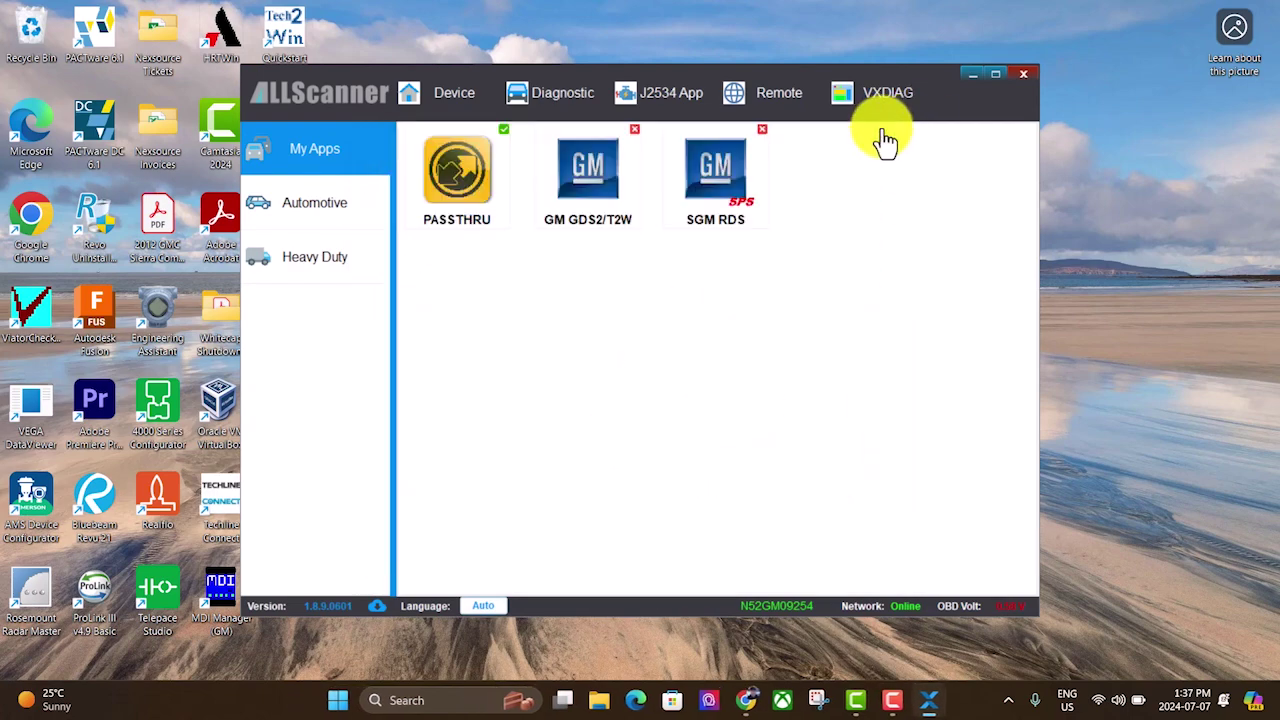
pyautogui.click(1023, 74)
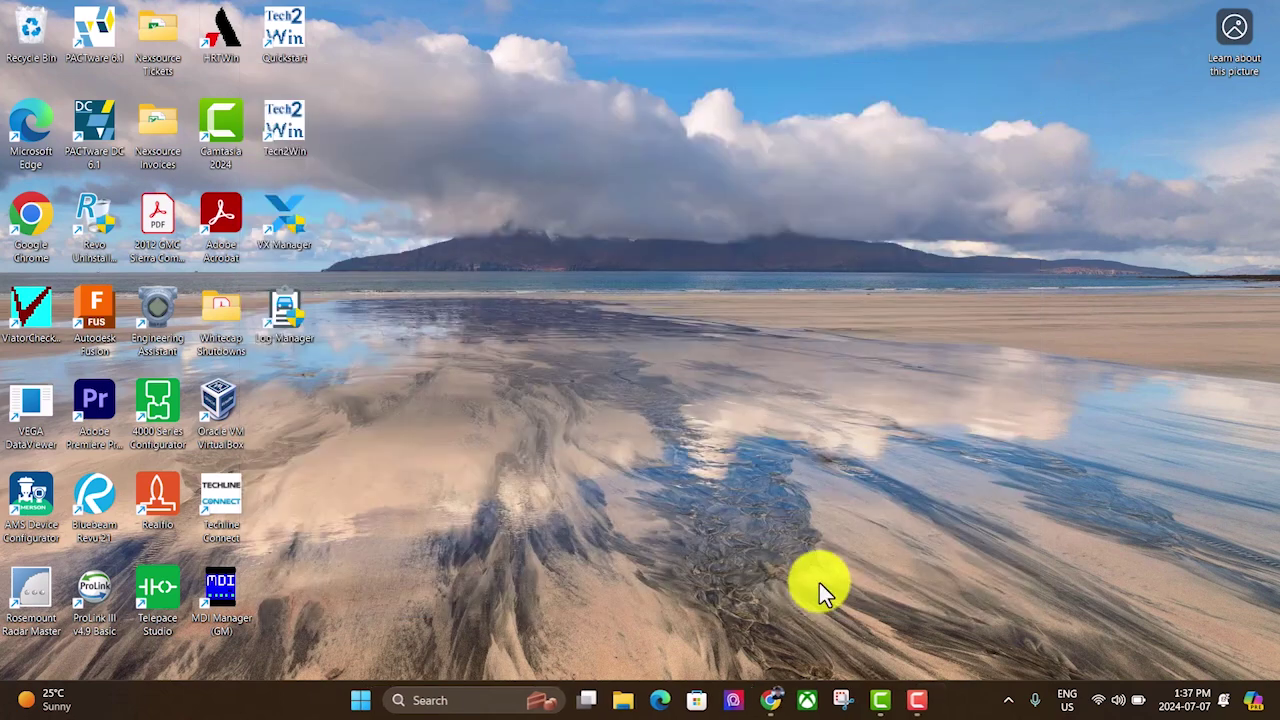
# - Switch to Chrome, start adding a VIN to the Vehicle Programming Software subscription on ACDelco TDS, and launch Techline Connect
pyautogui.click(767, 701)
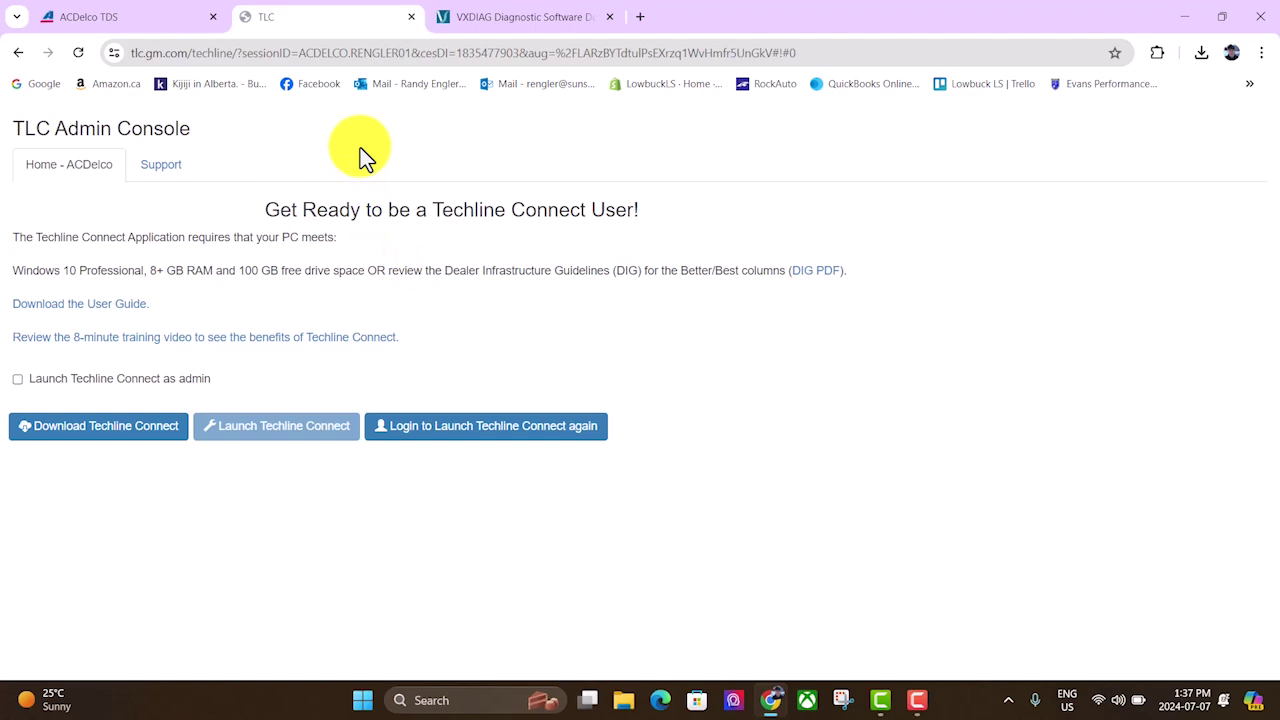
pyautogui.click(412, 17)
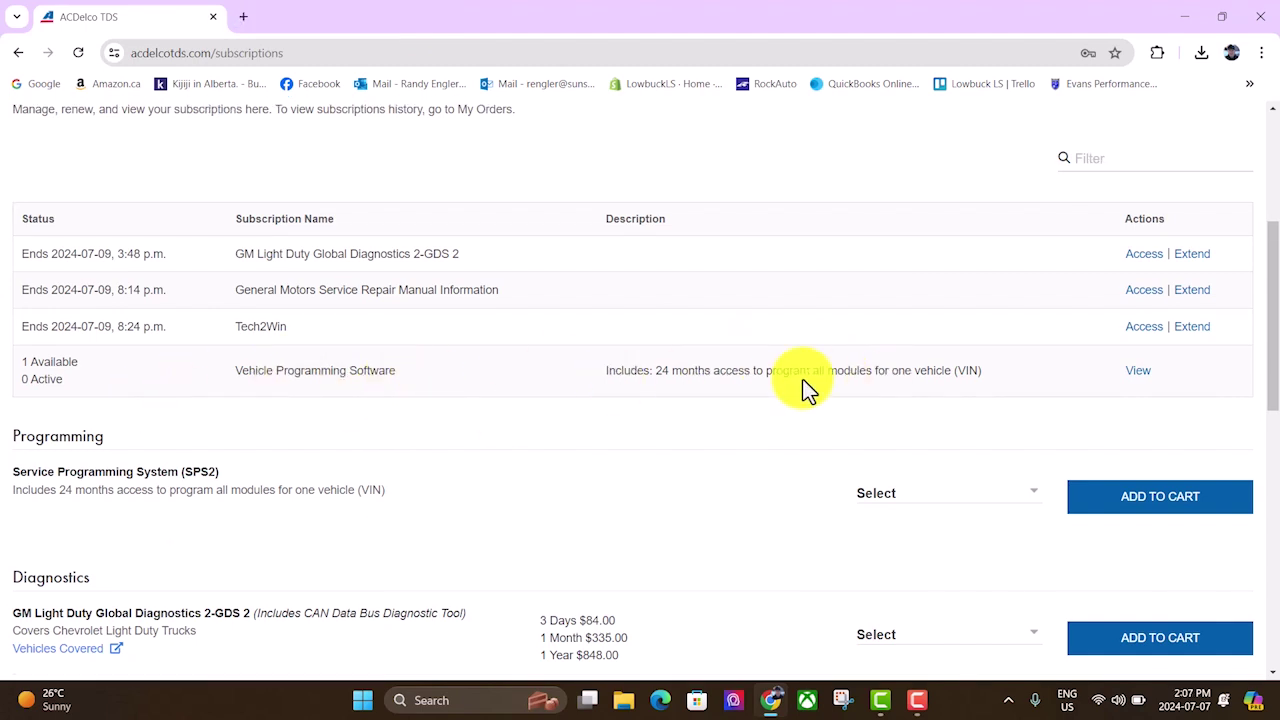
pyautogui.click(1146, 376)
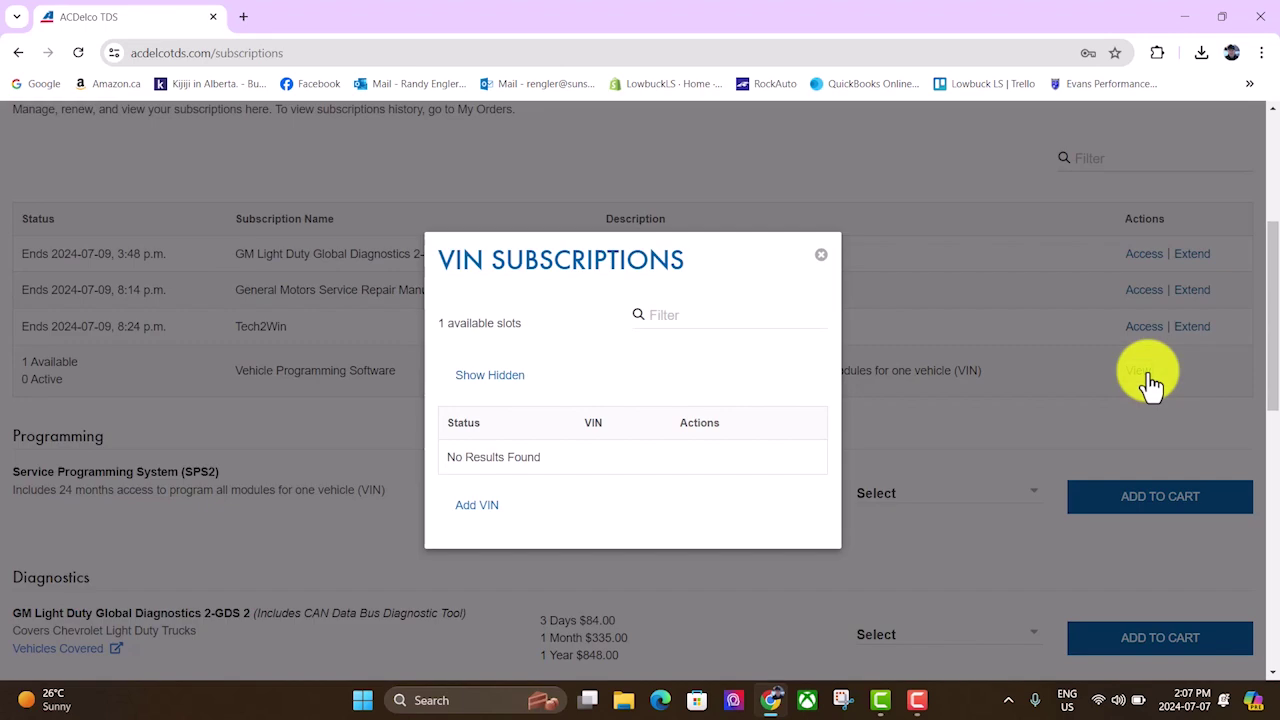
pyautogui.click(485, 507)
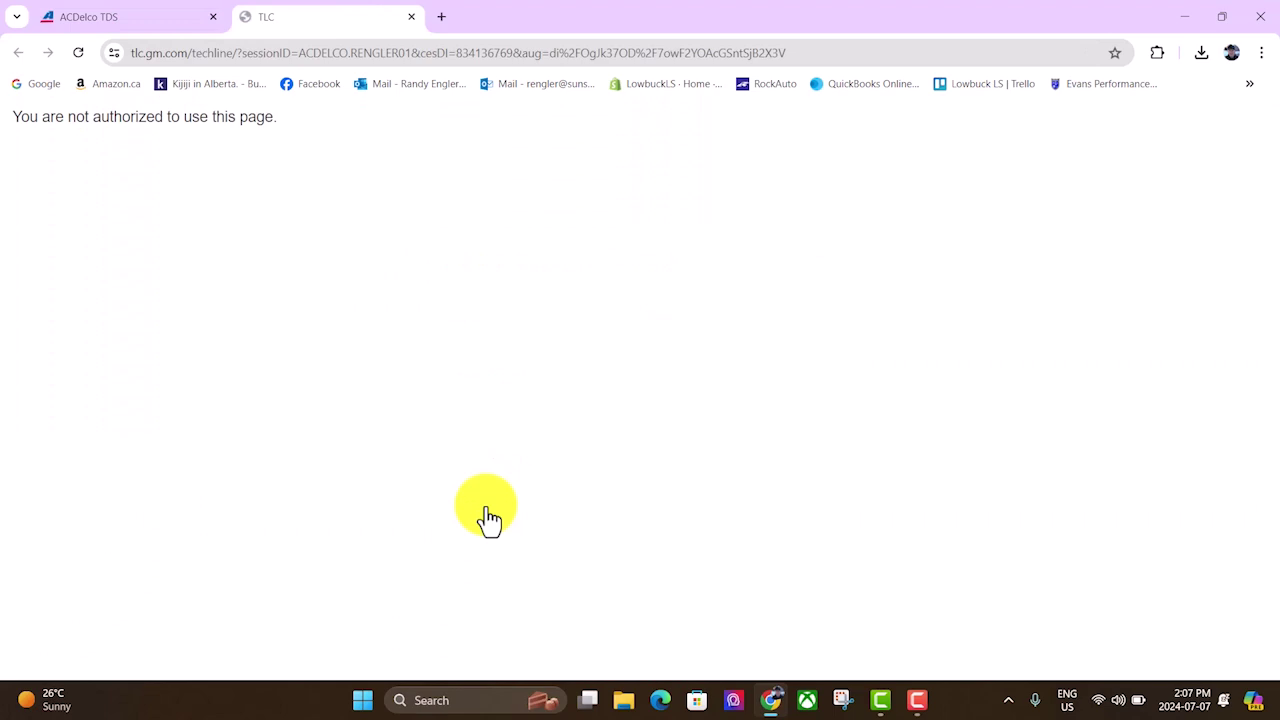
pyautogui.click(286, 430)
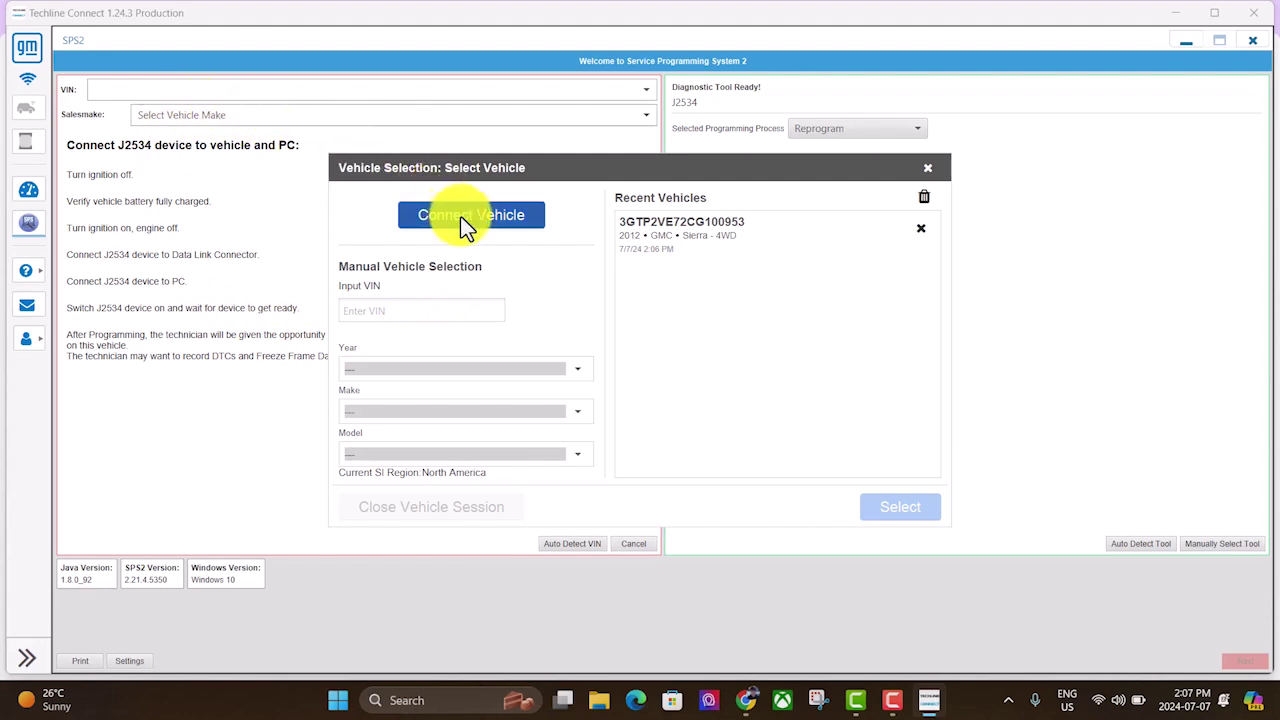
# - Select the recent 2012 GMC Sierra - 4WD as the vehicle and continue with the VXDIAG device
pyautogui.click(665, 240)
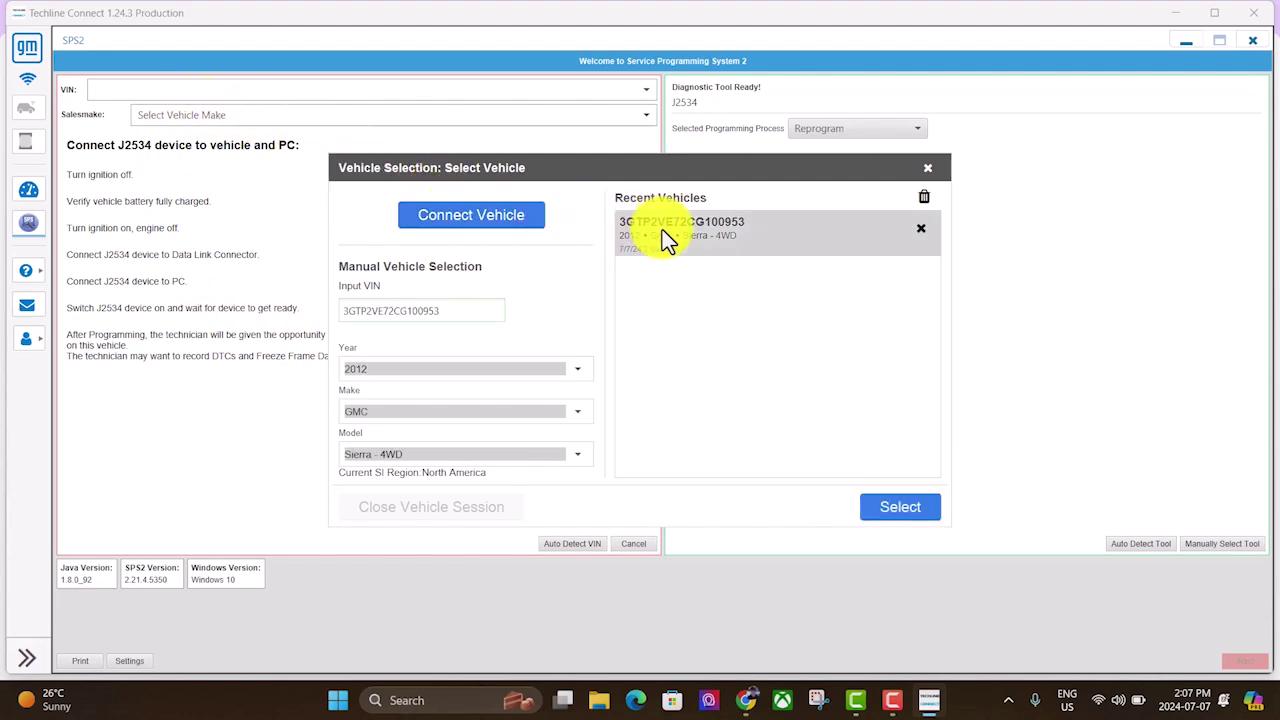
pyautogui.click(894, 506)
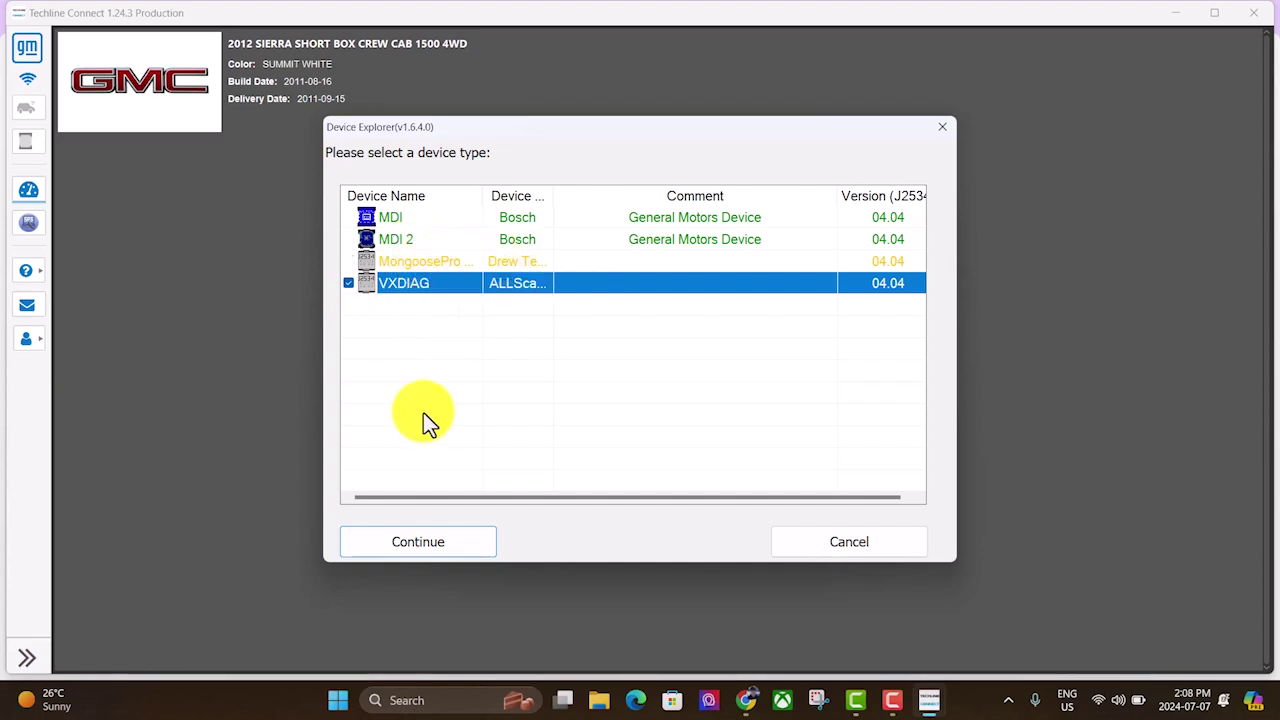
pyautogui.click(448, 543)
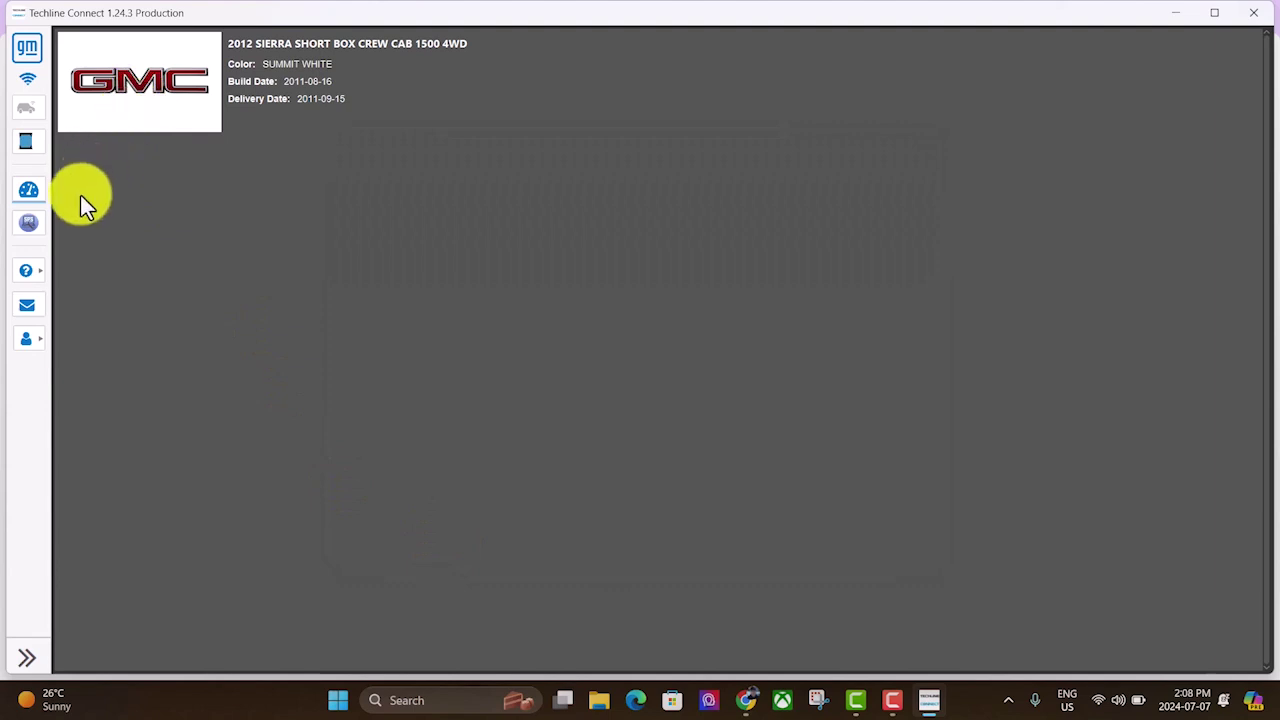
# - Open SPS2, proceed to the supported controllers with the Reprogram process, and select the Body Control Module for normal Programming and Setup
pyautogui.moveTo(31, 230)
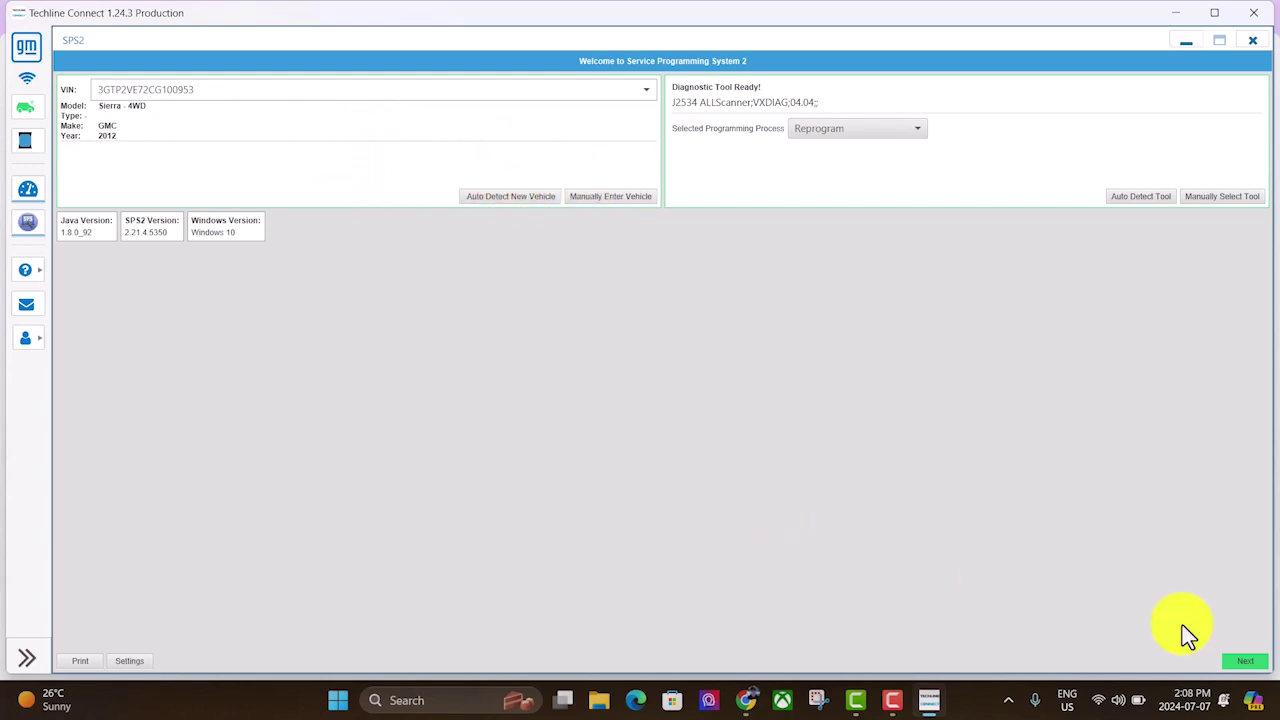
pyautogui.click(1246, 663)
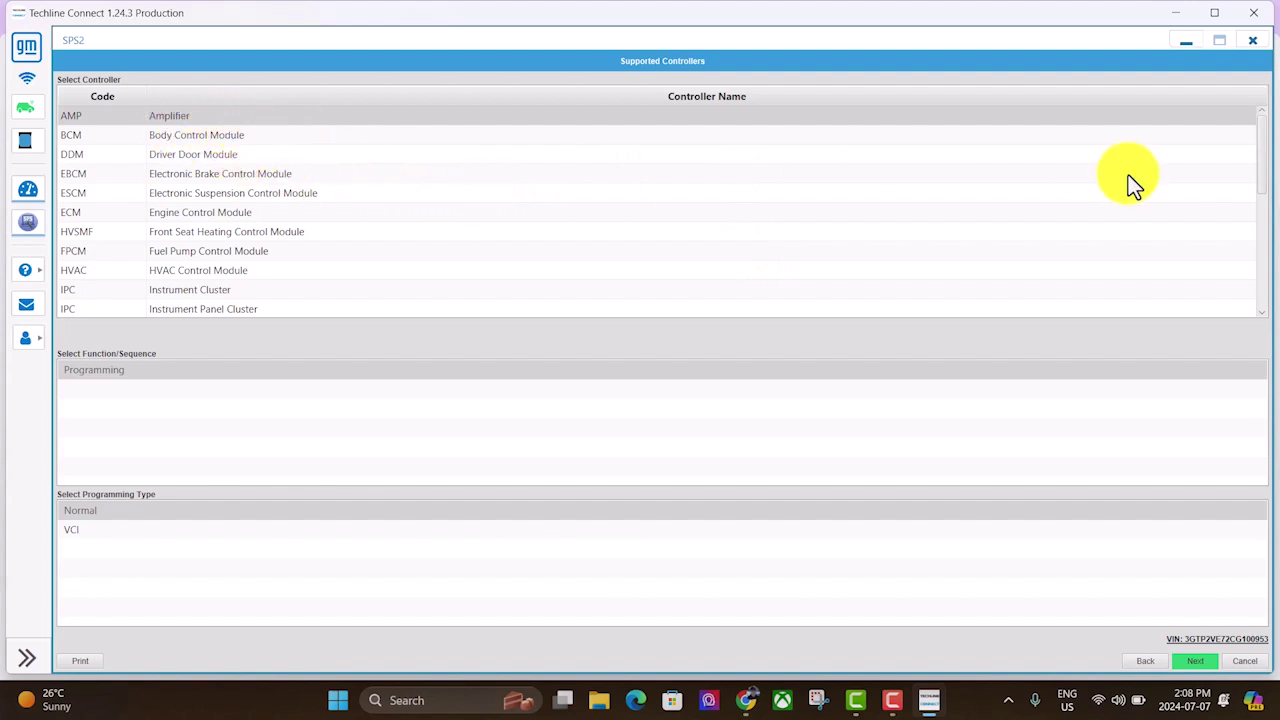
pyautogui.moveTo(1261, 164); pyautogui.dragTo(1260, 86)
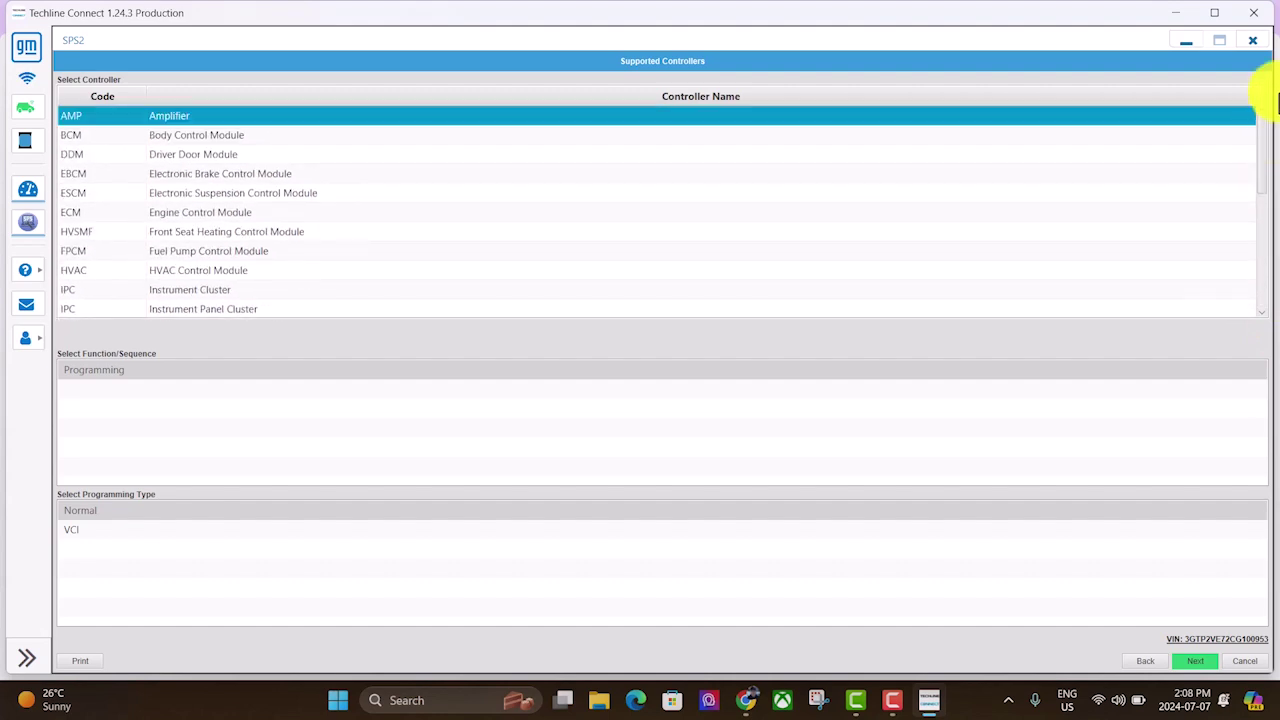
pyautogui.click(226, 231)
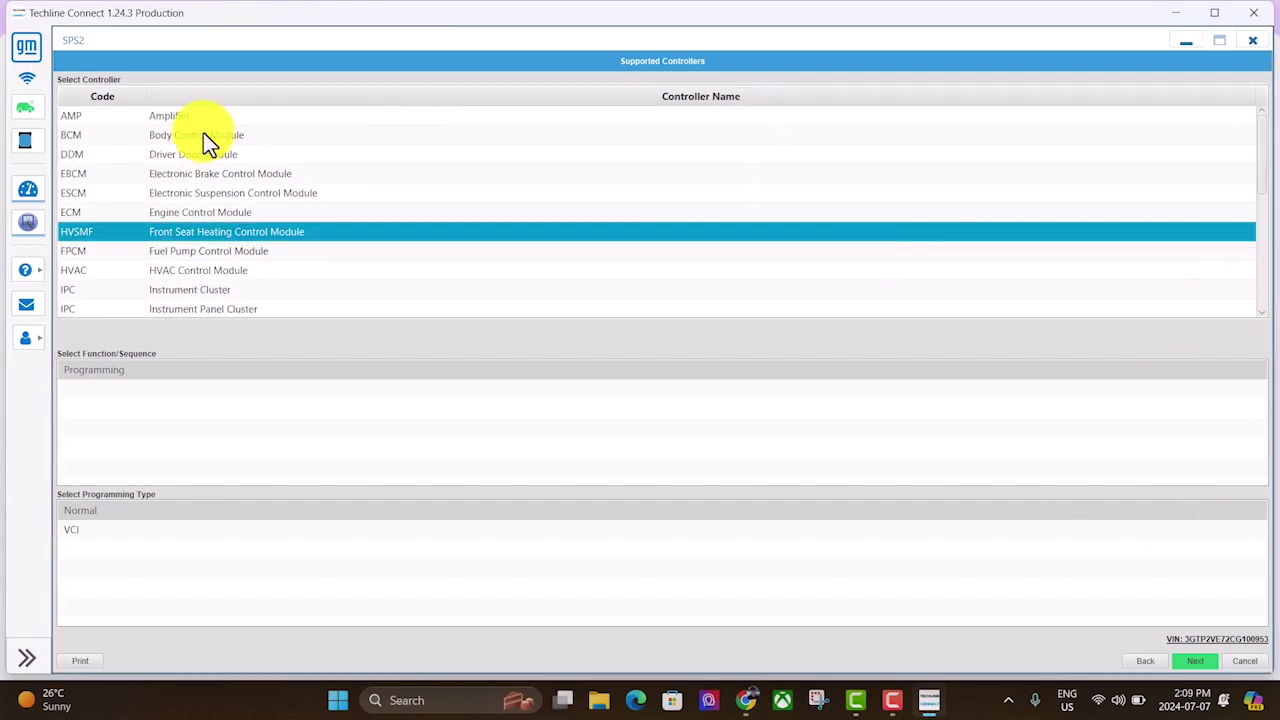
pyautogui.click(203, 135)
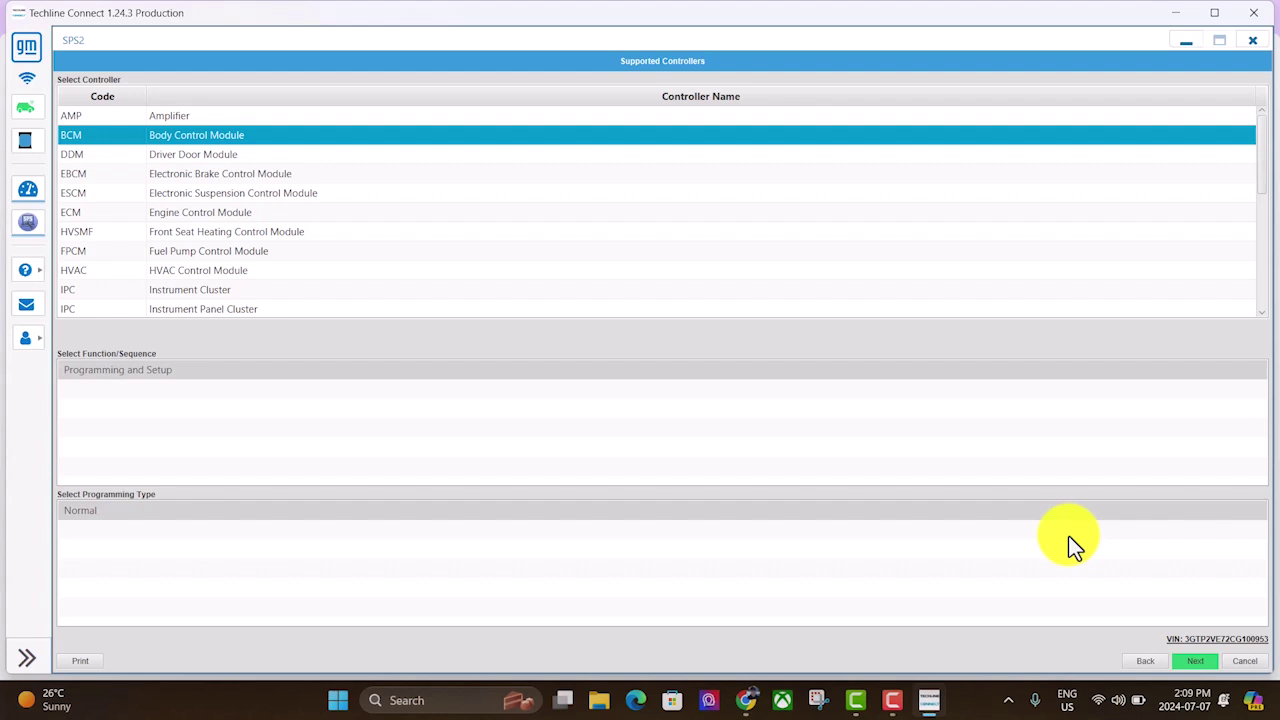
pyautogui.click(925, 705)
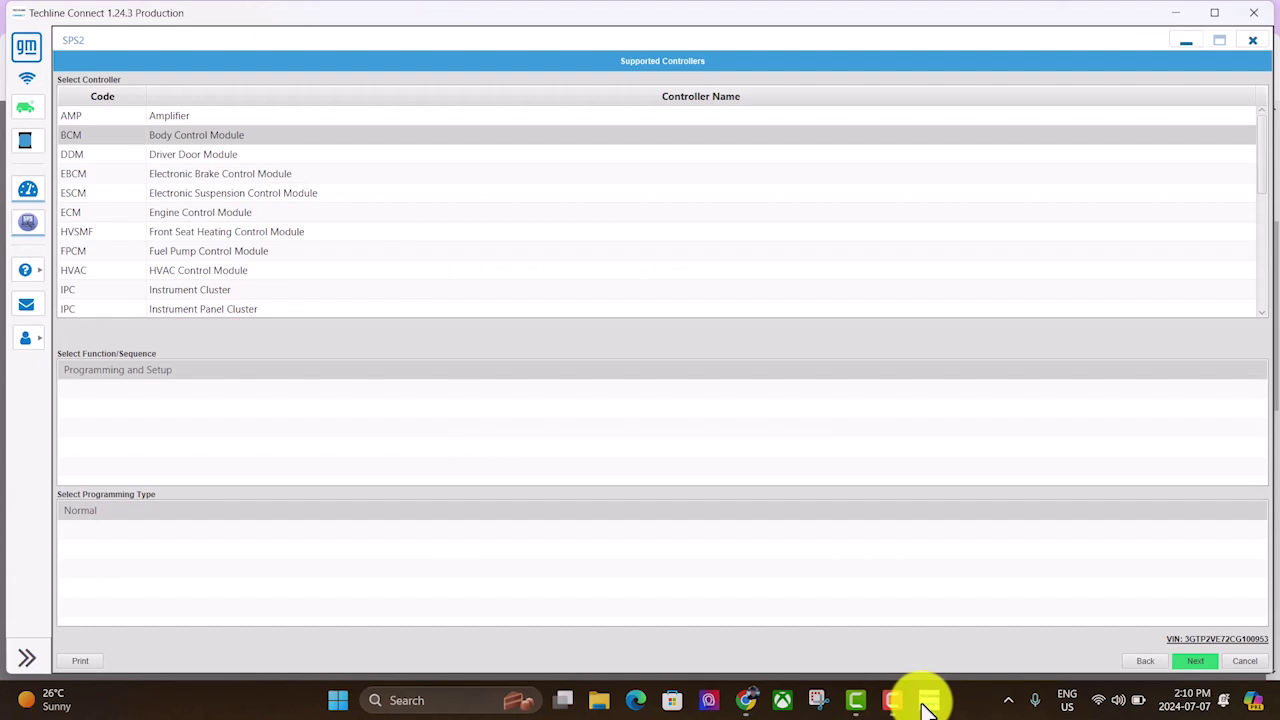